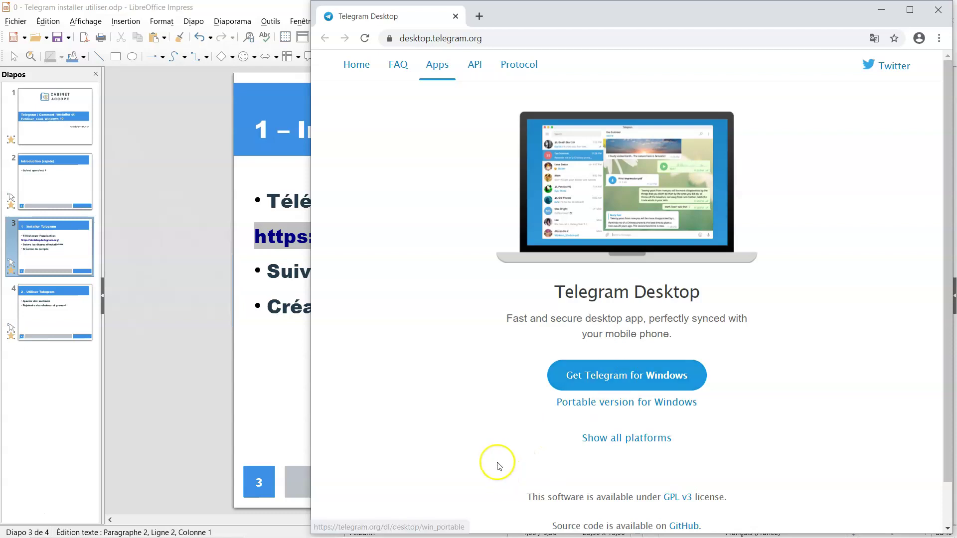
Minimize the browser's Telegram download page to reveal the 'Installer Telegram' slide in Impress
click(882, 10)
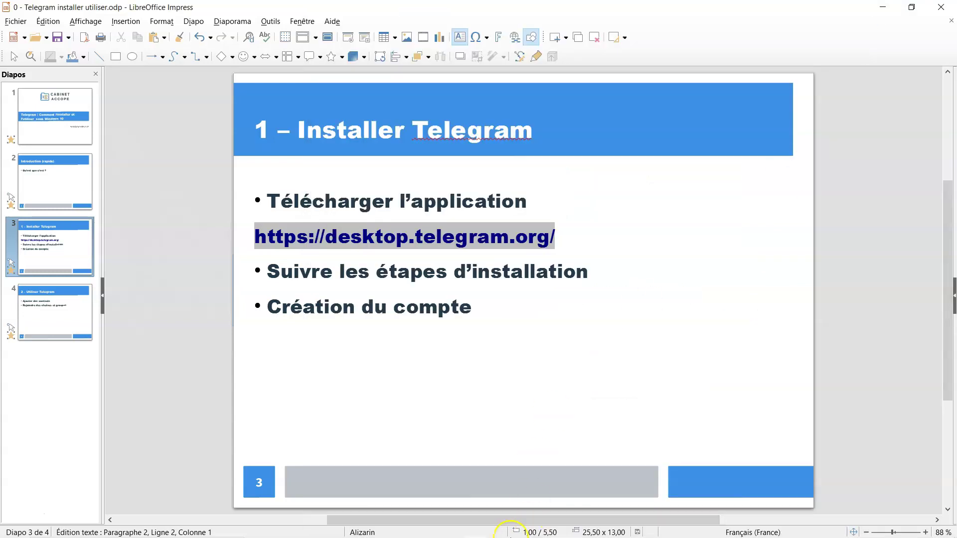
Run the tsetup.2.4.2 installer from the Téléchargements folder in File Explorer
mouse_move(486, 531)
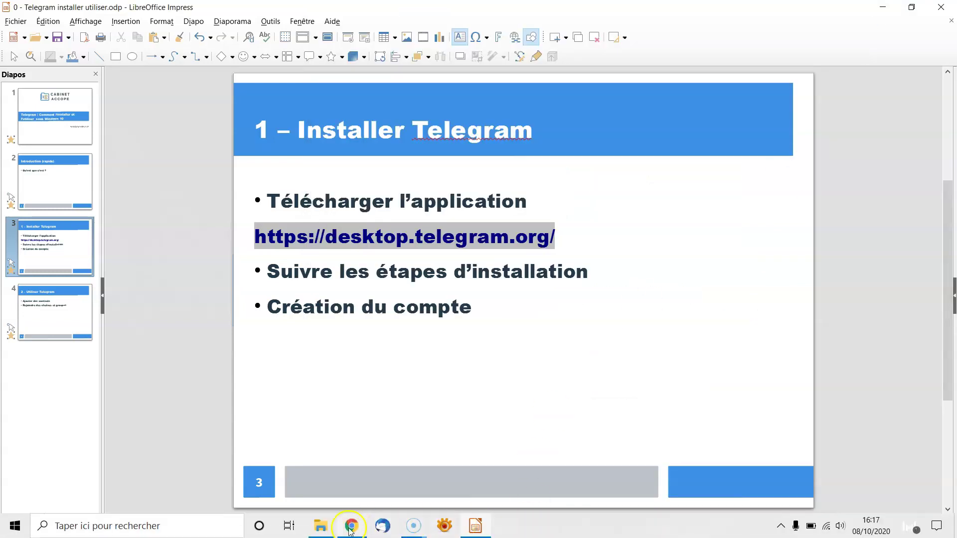
click(322, 527)
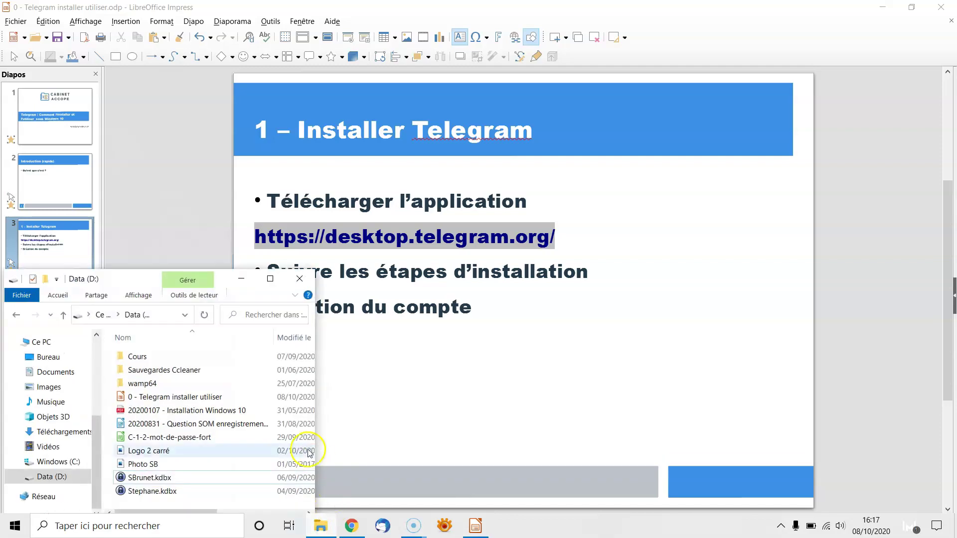
click(61, 433)
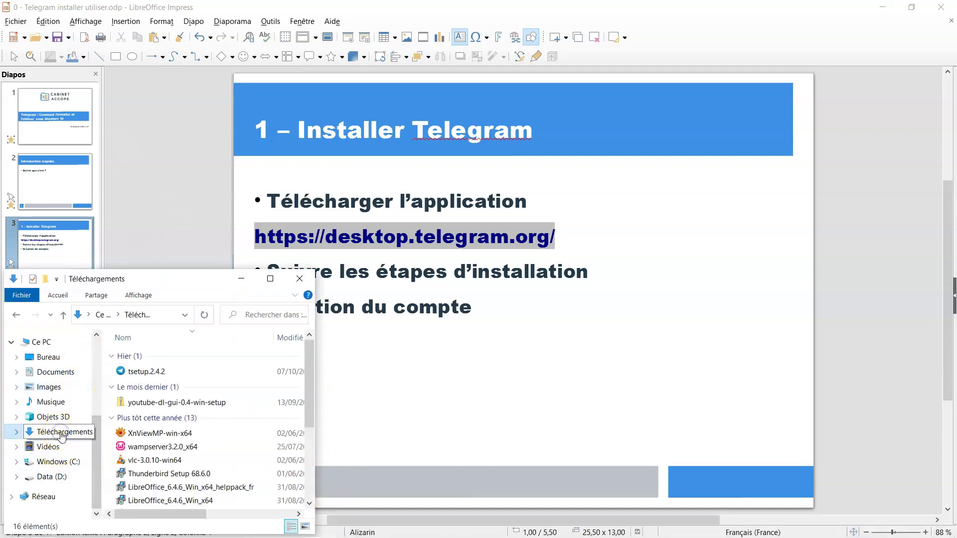
double_click(149, 372)
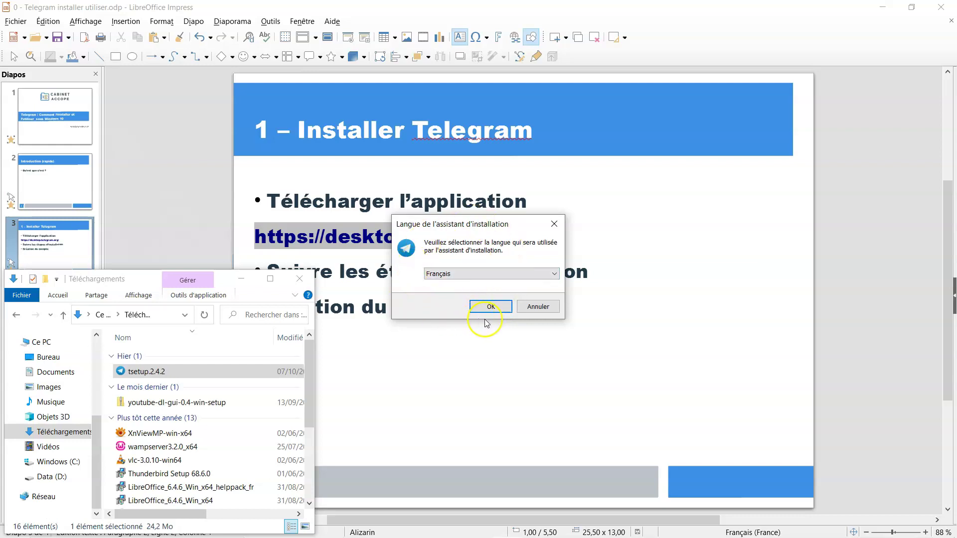
Choose Français, keep the default install and Start menu folders, and skip the desktop shortcut
click(494, 305)
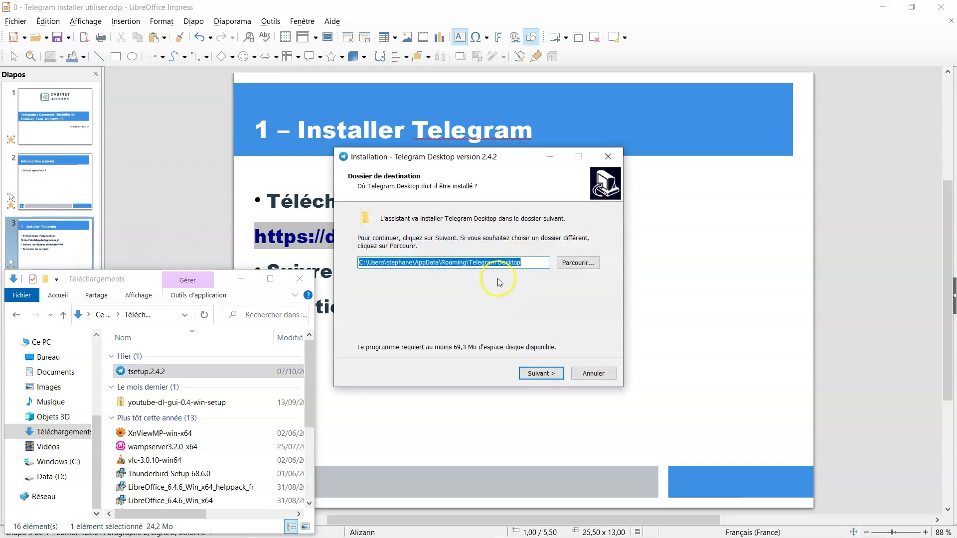
click(545, 374)
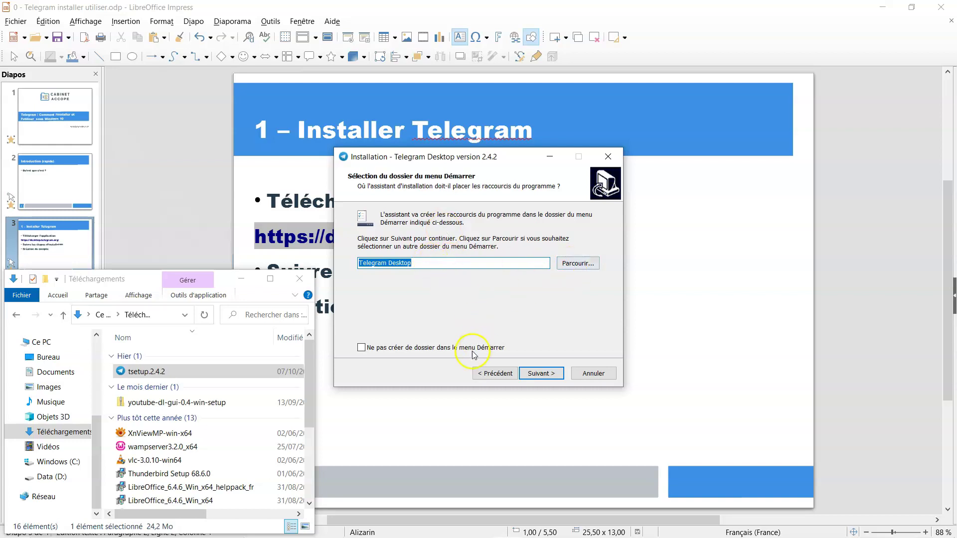
click(542, 373)
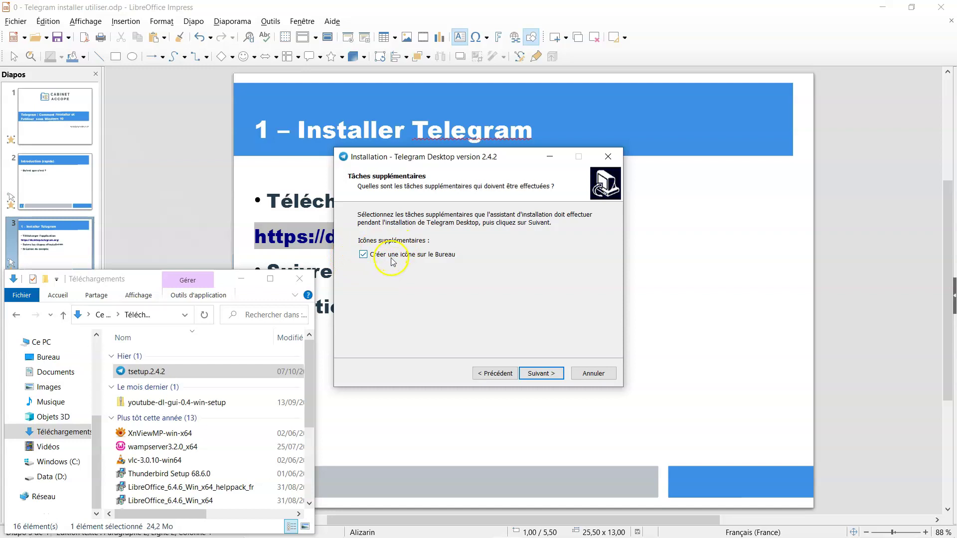
click(364, 254)
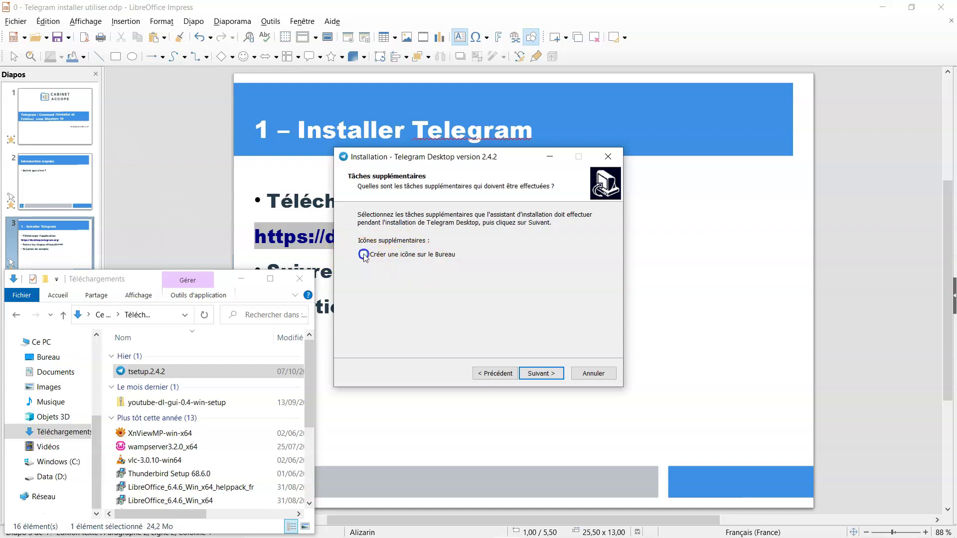
Install Telegram Desktop and finish the installer so Telegram launches
click(551, 375)
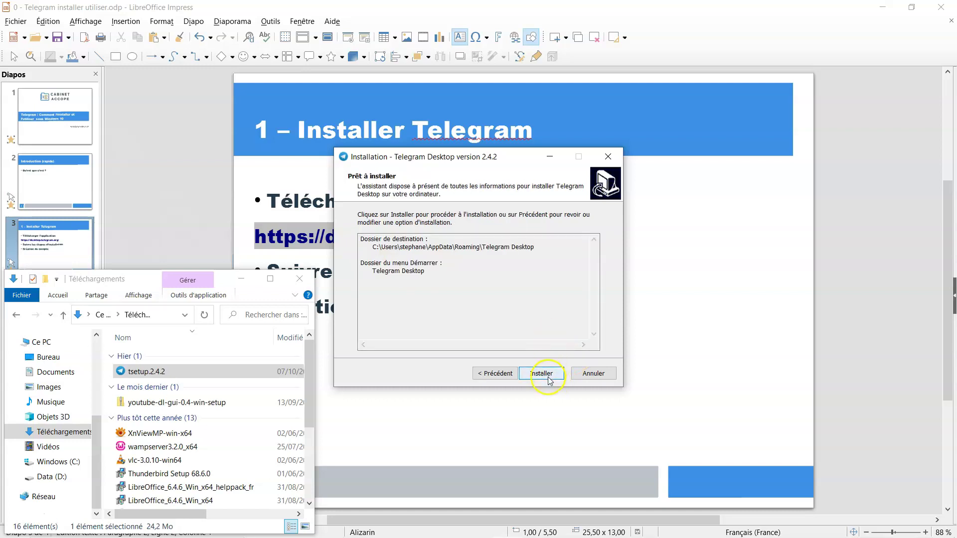
click(549, 378)
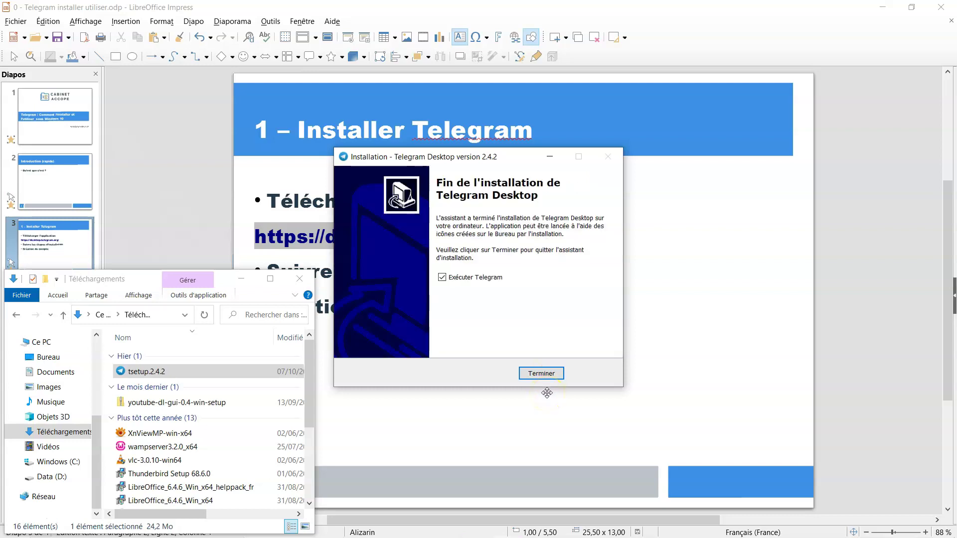
click(242, 277)
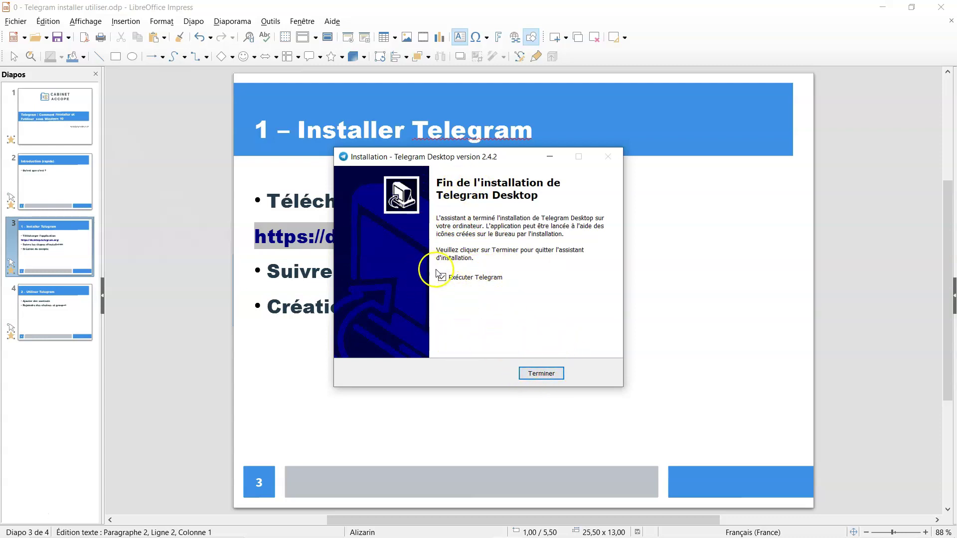
click(548, 376)
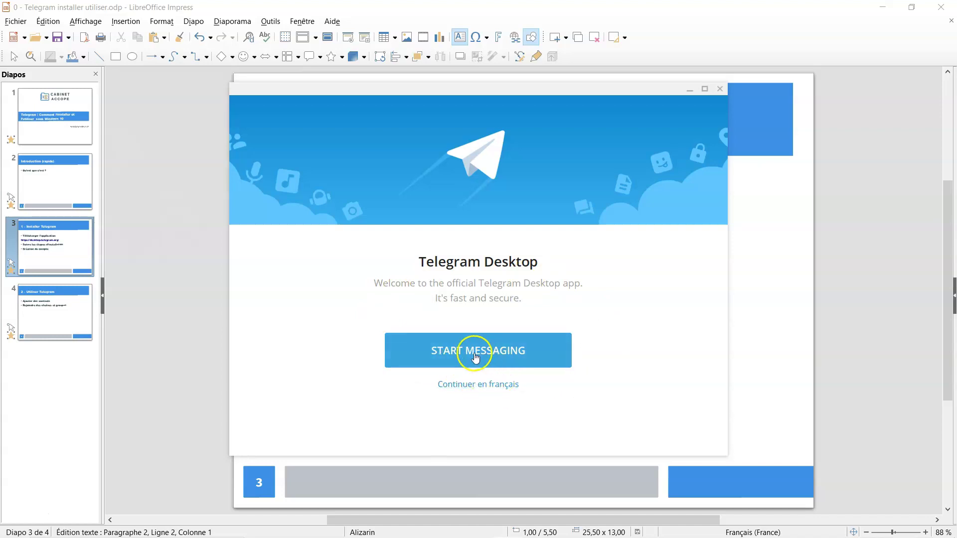
Switch the welcome screen to 'Continuer en français' and start with COMMENCER
click(477, 387)
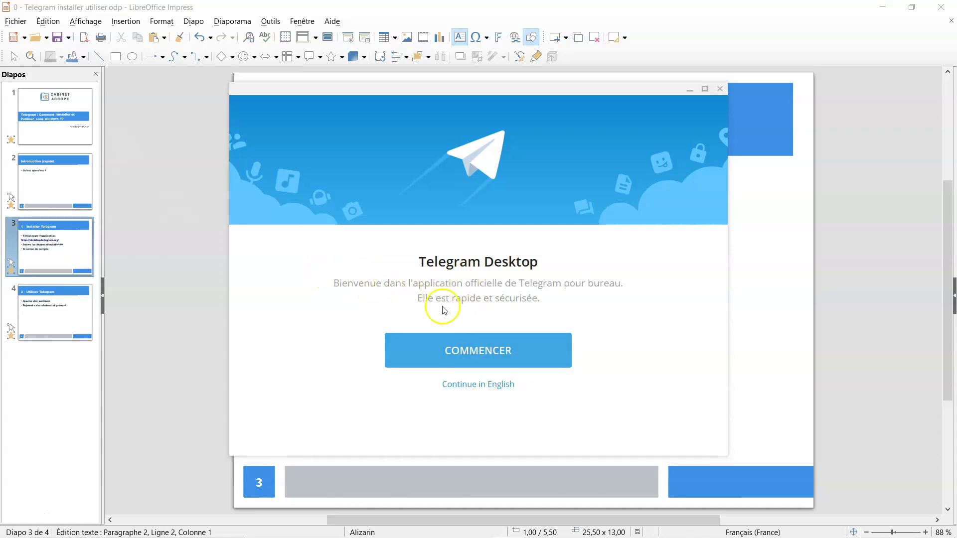
click(483, 355)
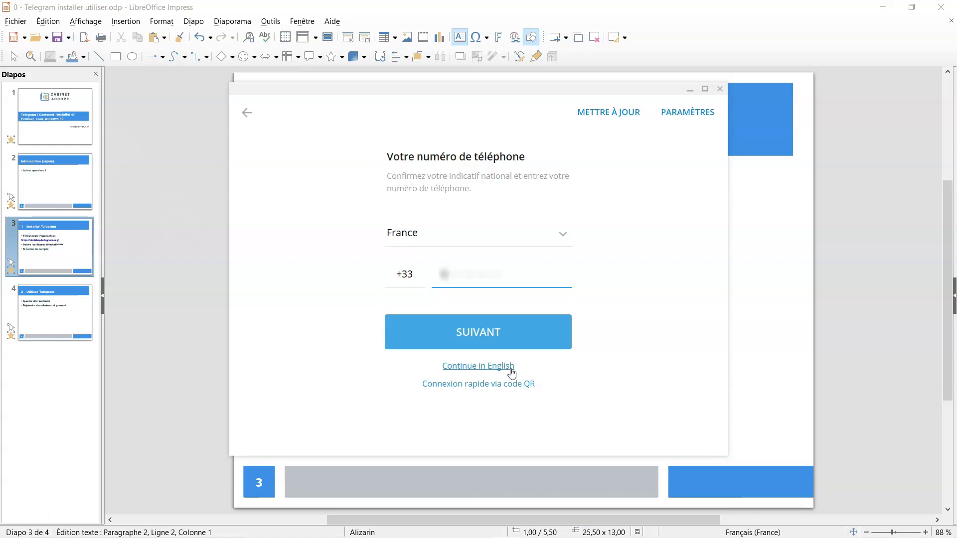
Enter the phone number after +33 and submit it with SUIVANT
text(612345)
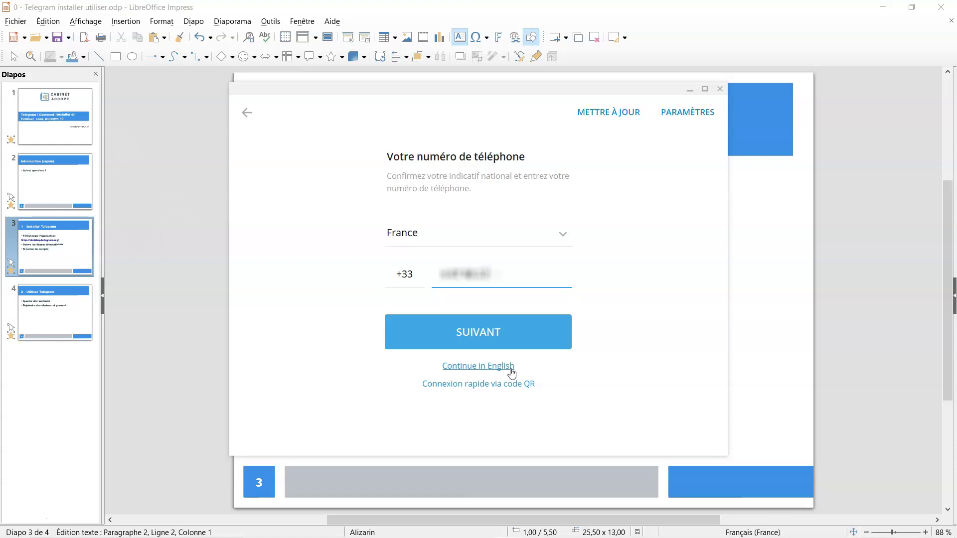
text(67)
click(485, 328)
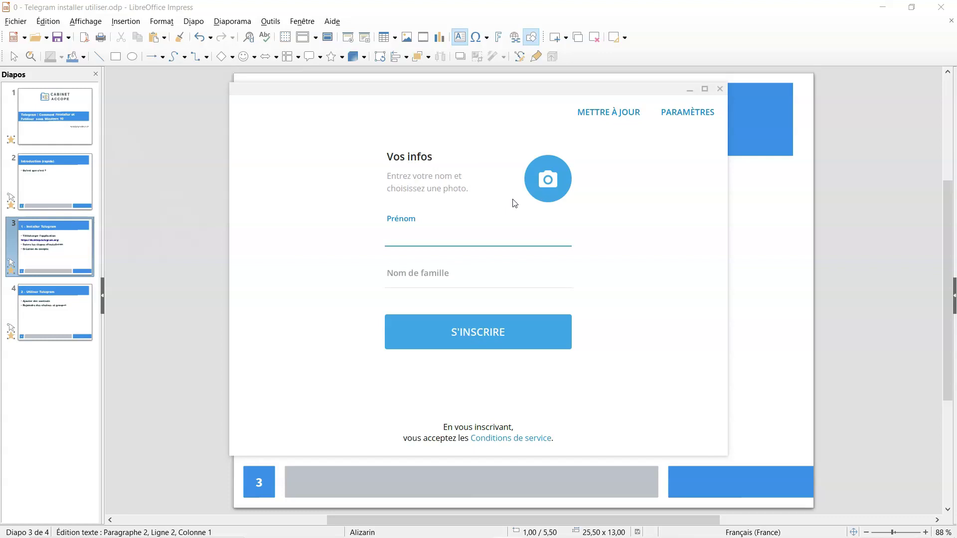
Fill in the Prénom and Nom de famille fields, then open the profile photo picker
click(488, 221)
click(444, 278)
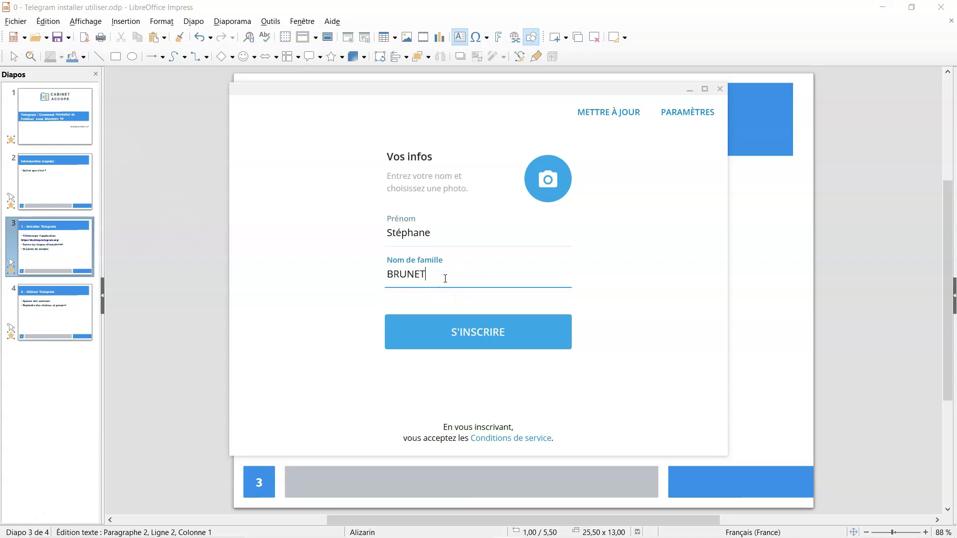
click(548, 180)
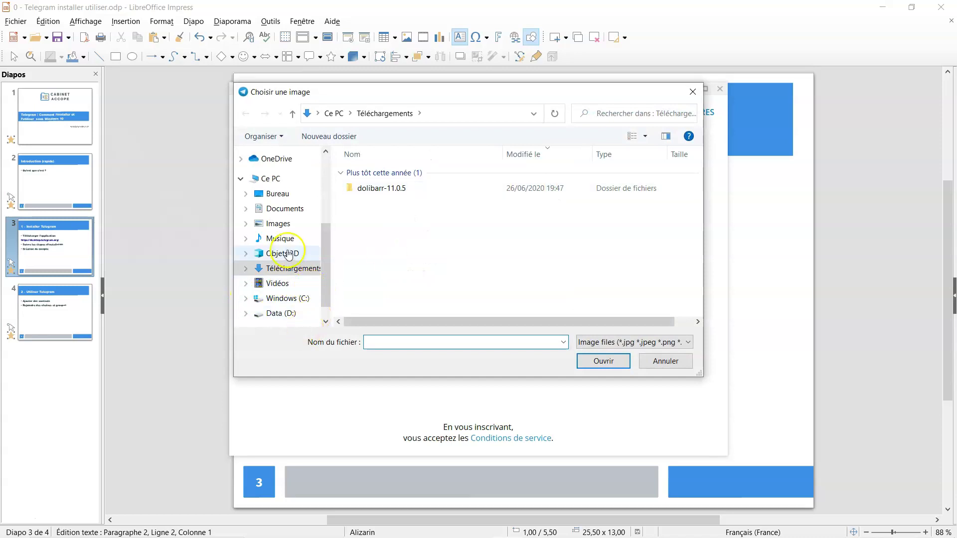
Pick Photo SB on Data (D:), crop it around the face, save, and submit S'INSCRIRE
click(278, 314)
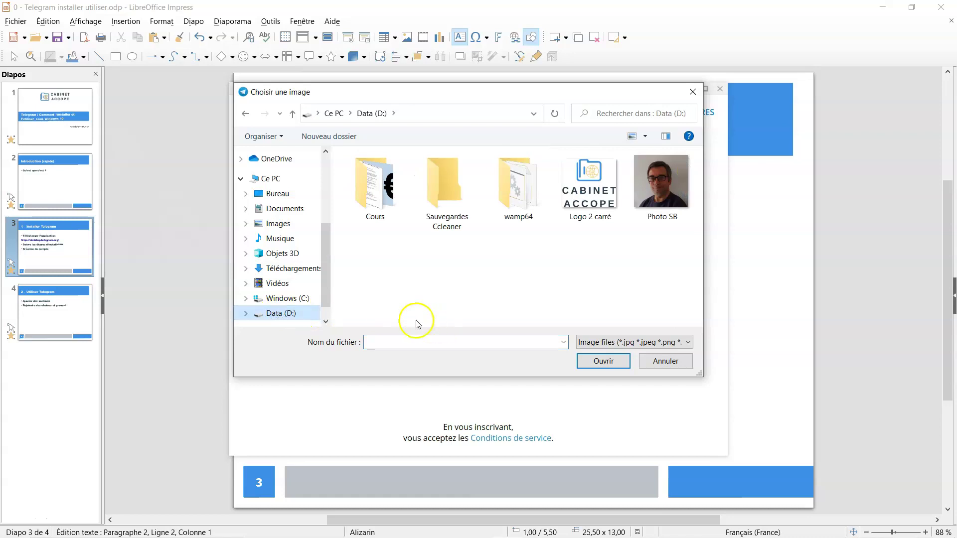
click(665, 189)
click(610, 360)
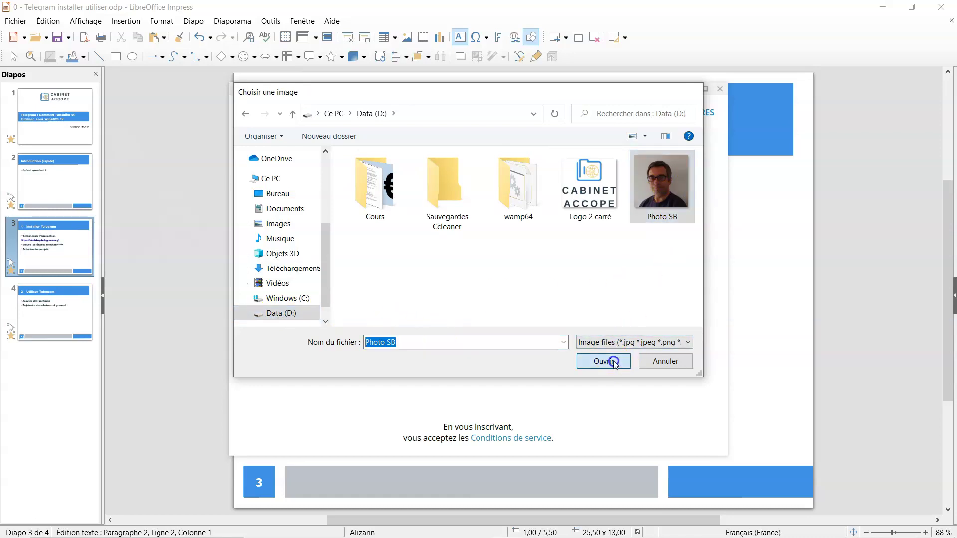
drag(499, 280, 543, 261)
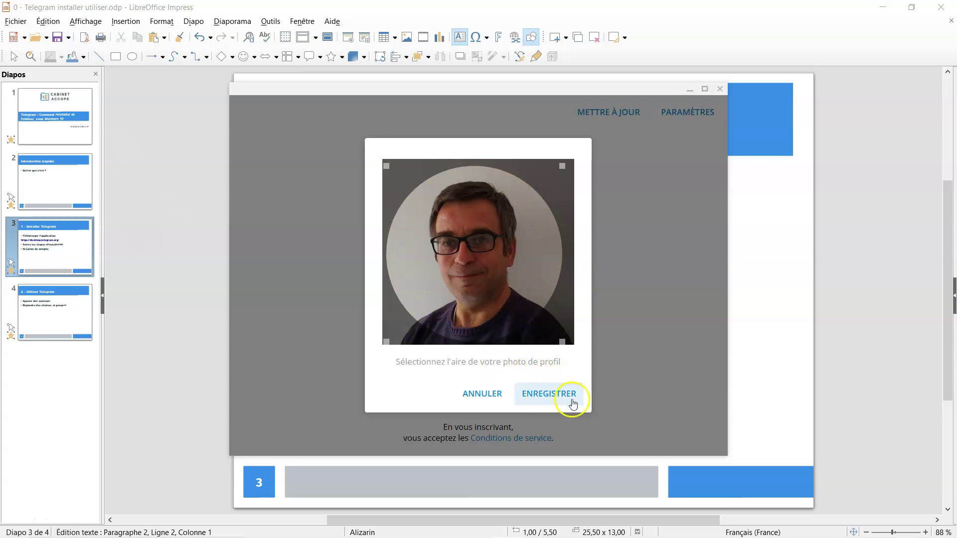
click(552, 396)
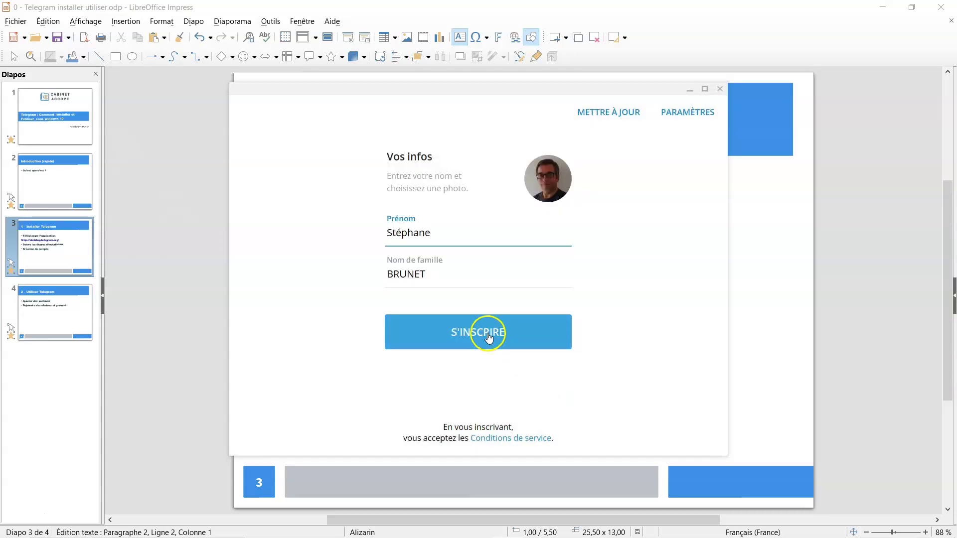
click(488, 336)
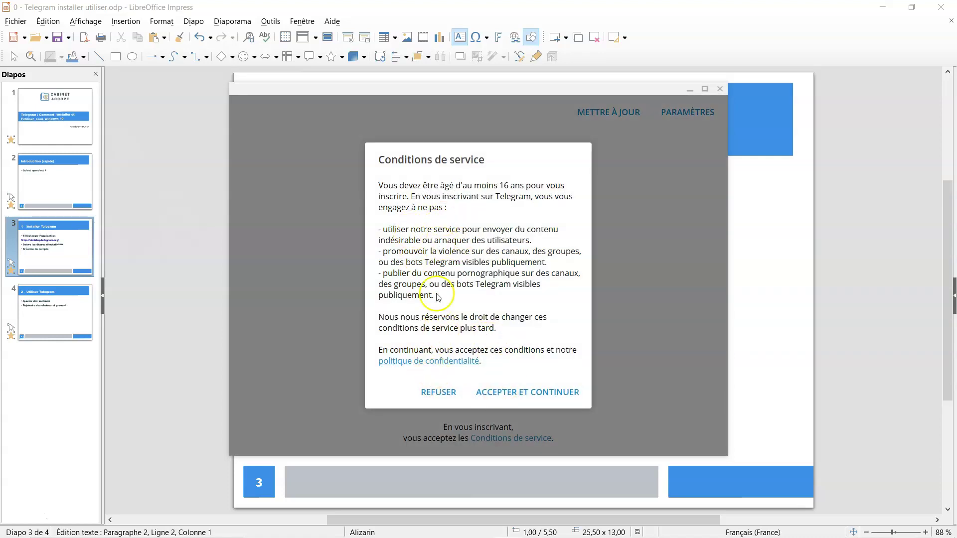
After first declining, return to the Conditions de service and choose ACCEPTER ET CONTINUER
click(436, 396)
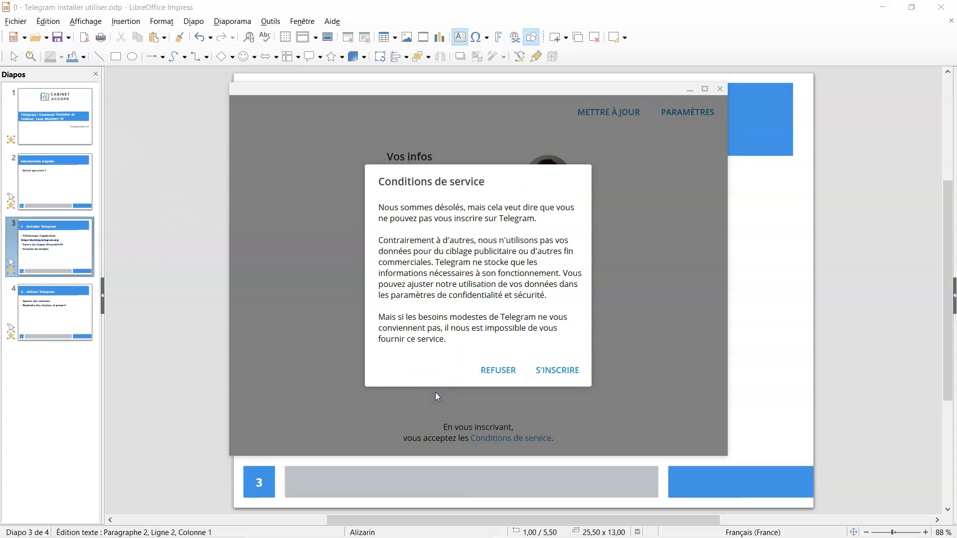
click(553, 375)
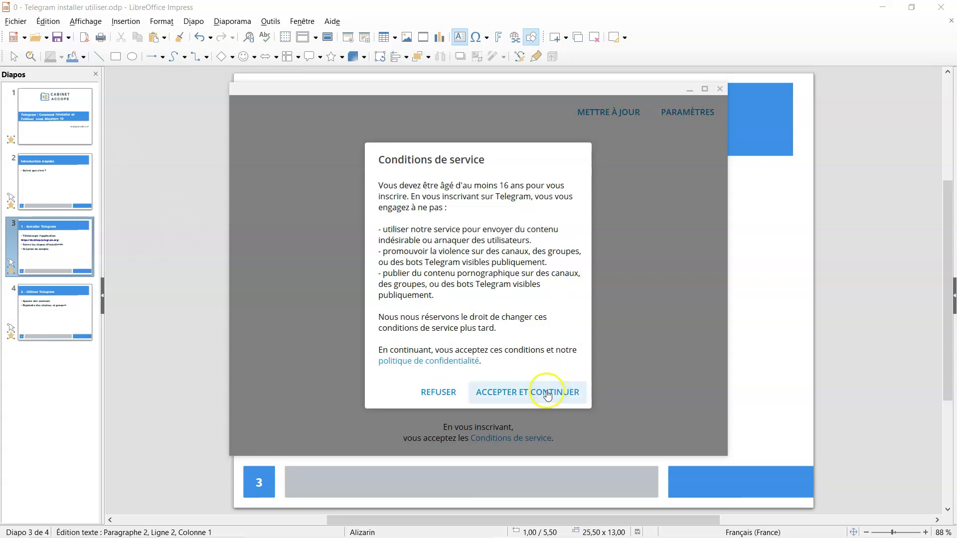
click(547, 393)
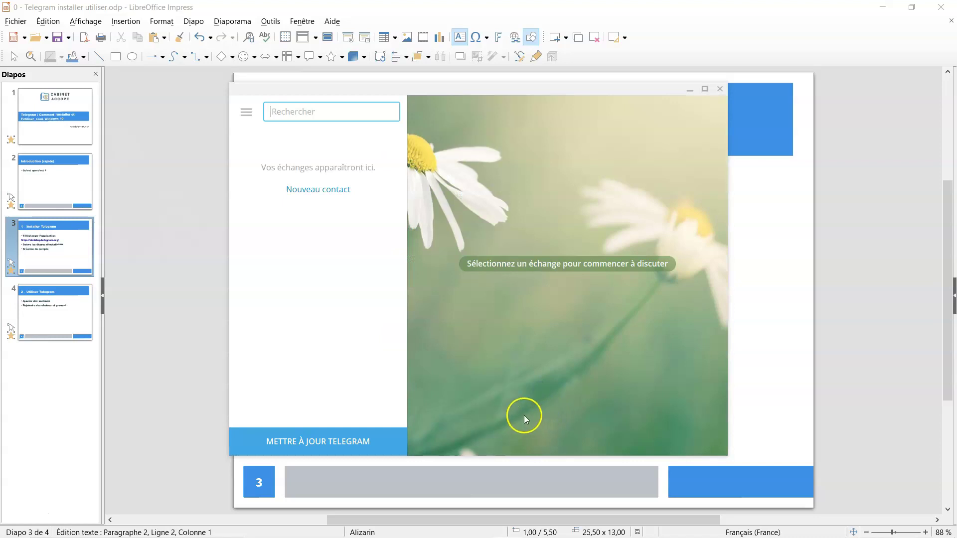
Maximize the Telegram Desktop window
click(705, 88)
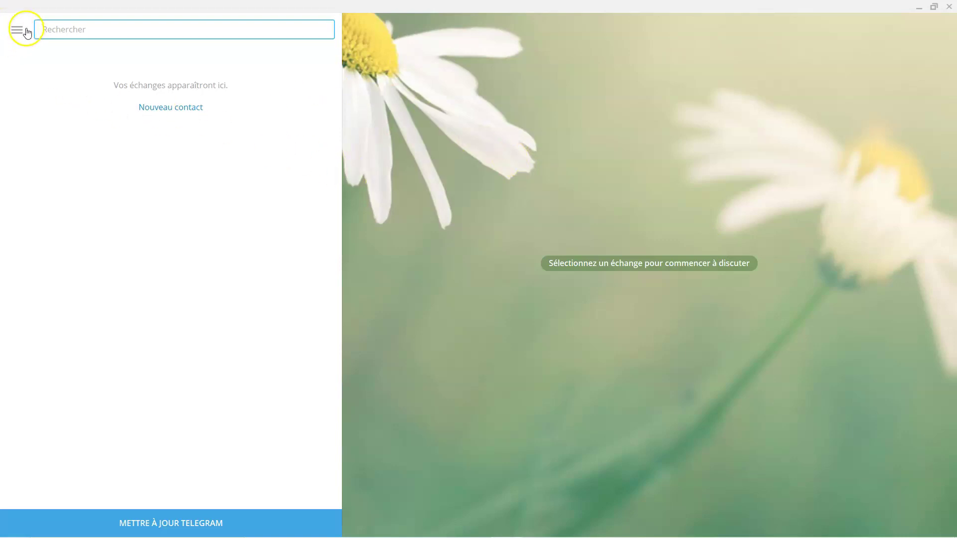
Go to Paramètres > Confidentialité et sécurité and set phone number visibility to Mes contacts
click(17, 30)
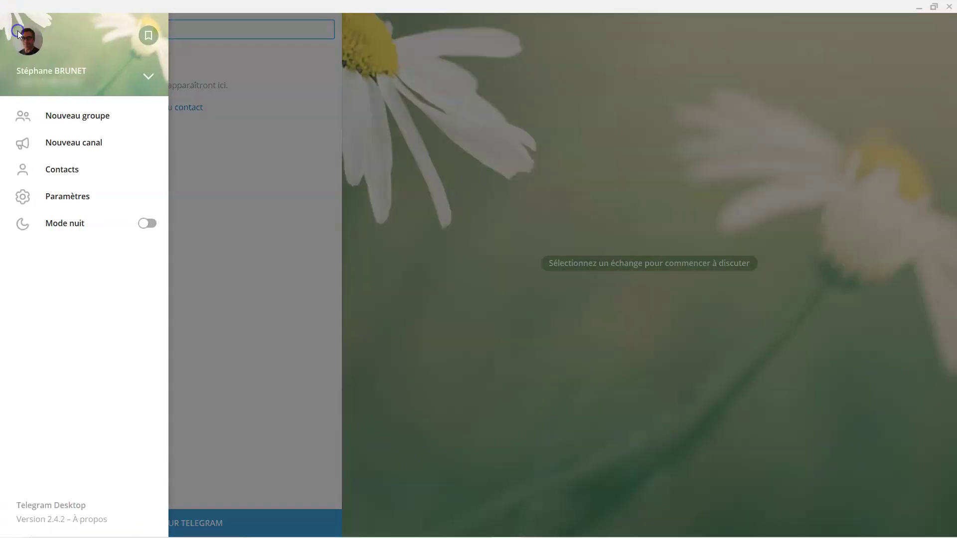
click(68, 200)
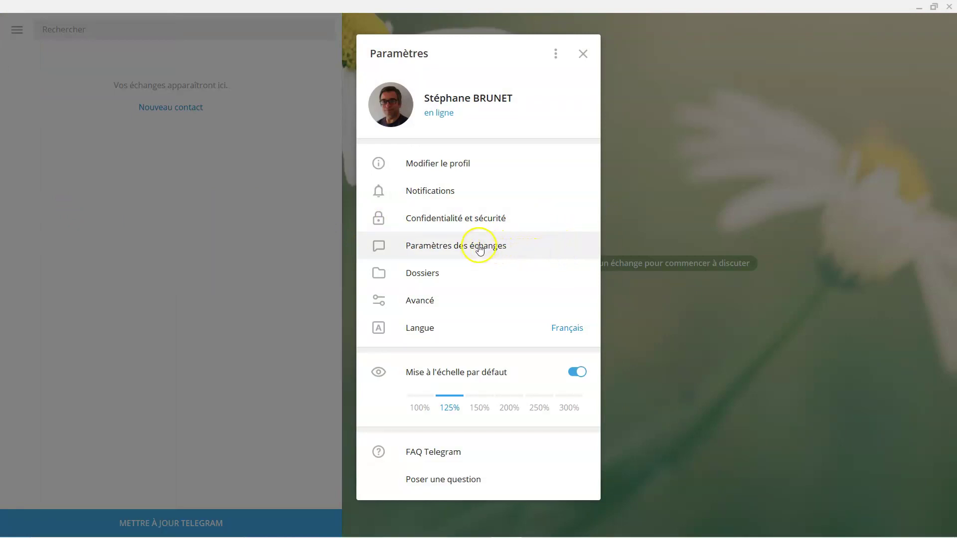
click(457, 222)
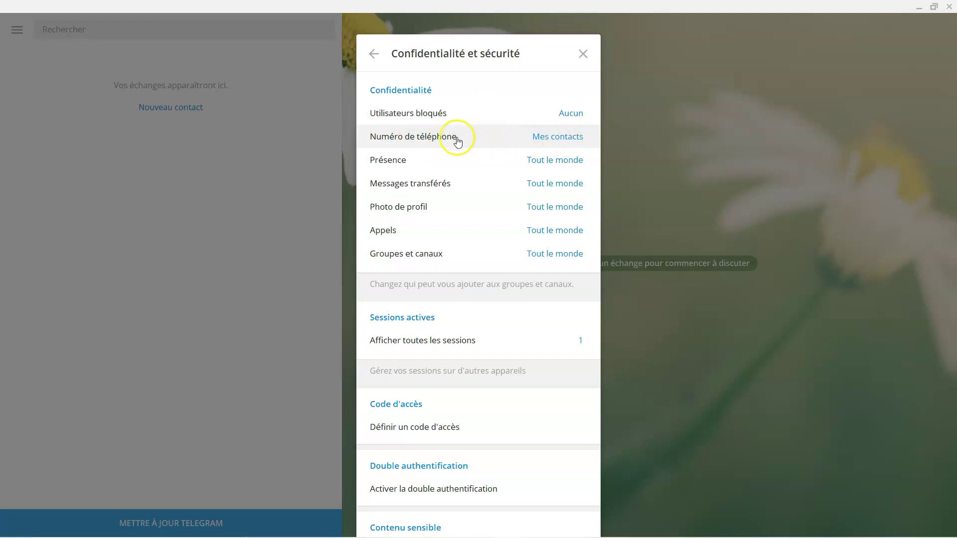
click(560, 137)
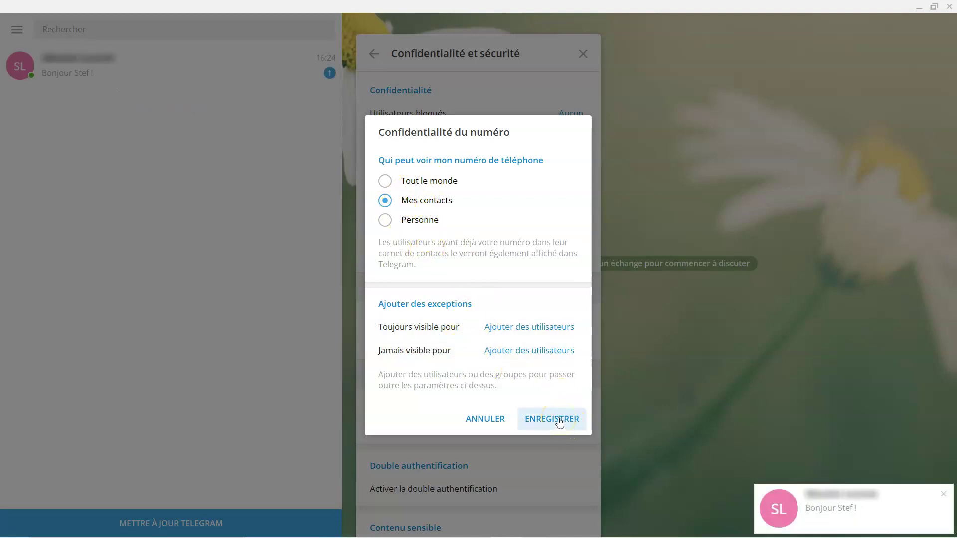
click(552, 420)
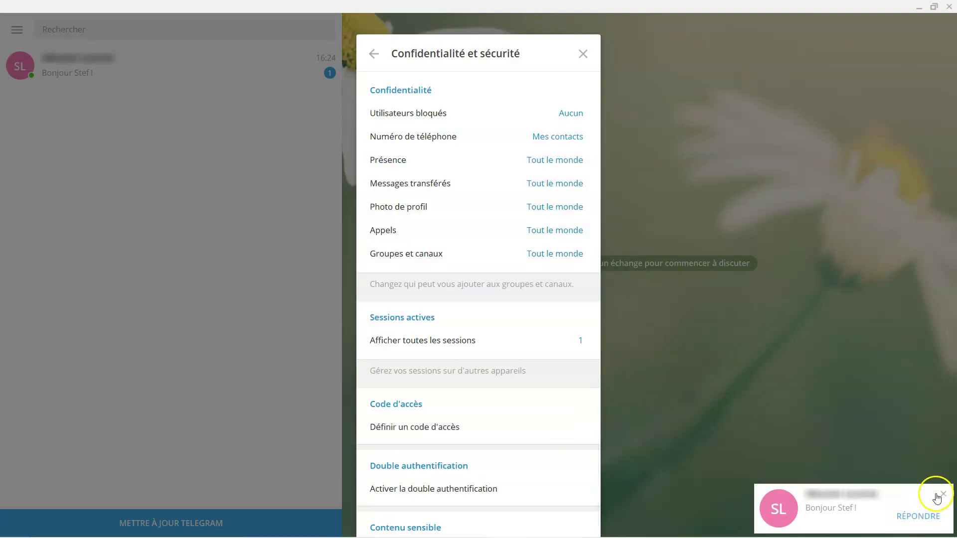
click(938, 495)
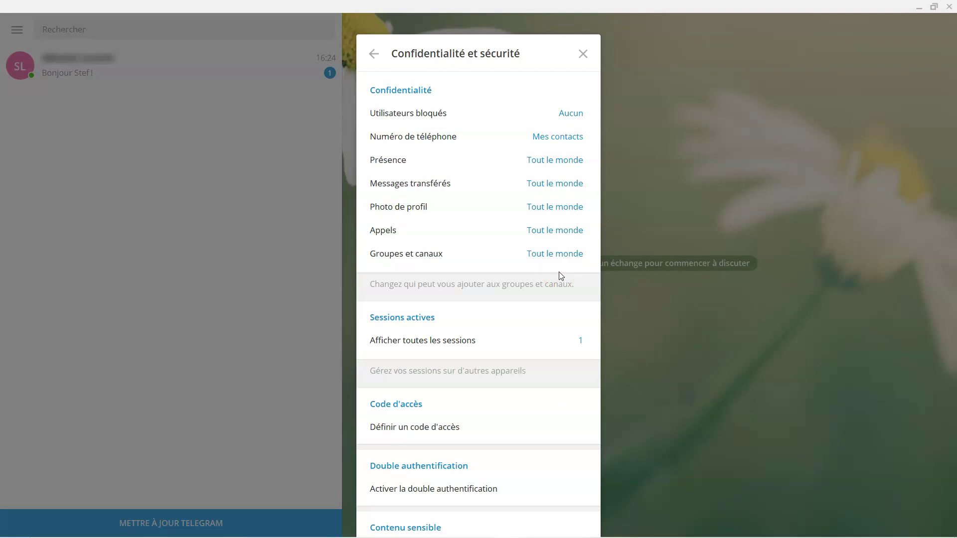
click(455, 136)
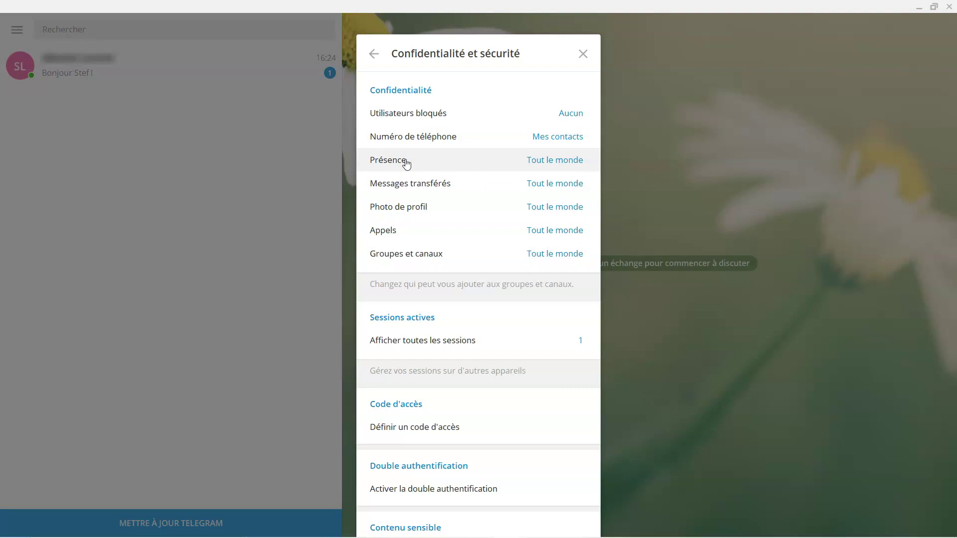
Keep last-seen (Présence) visible to Tout le monde and restrict Appels to Mes contacts
click(406, 162)
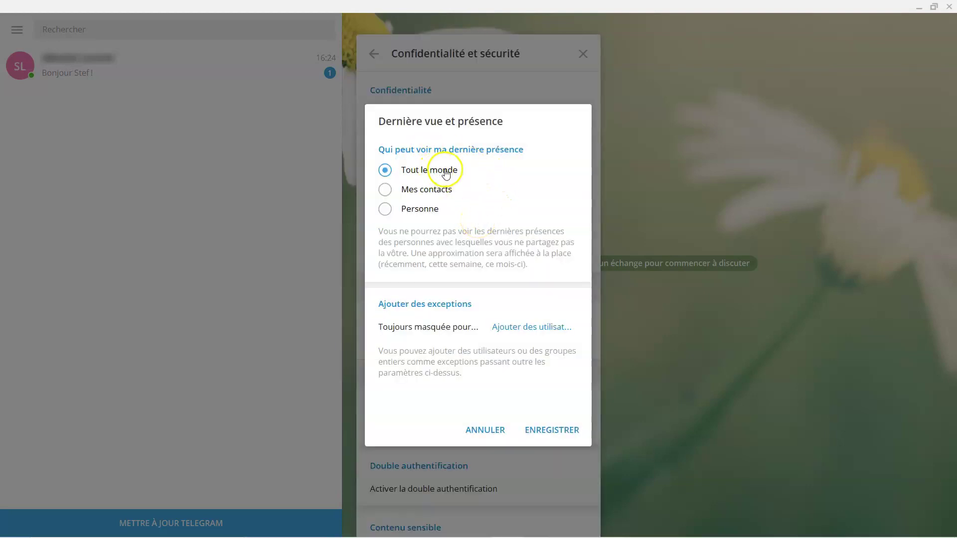
click(543, 433)
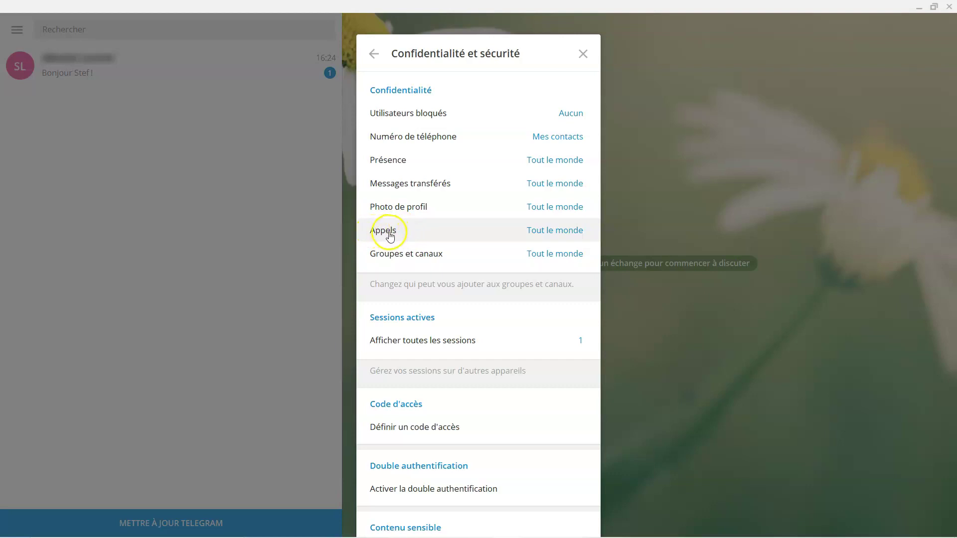
click(549, 232)
click(386, 194)
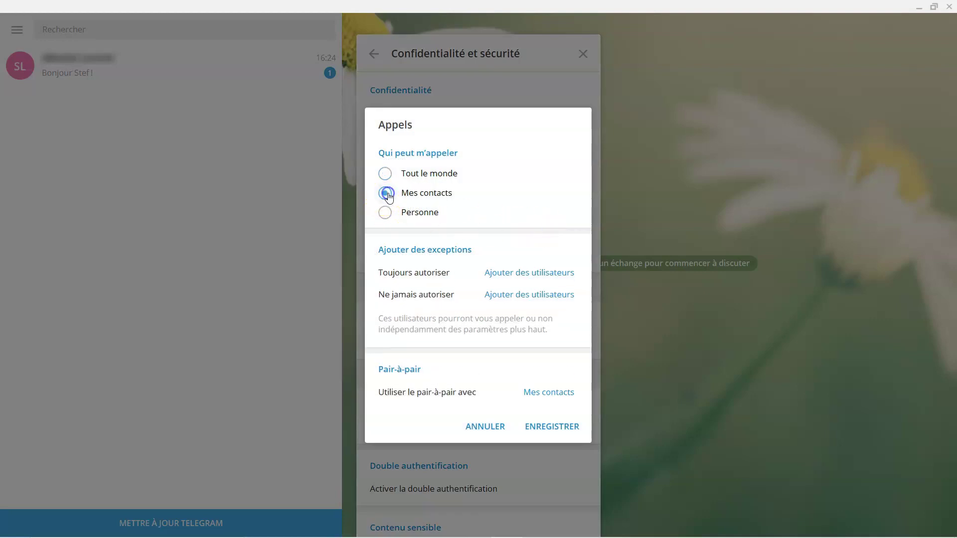
click(561, 427)
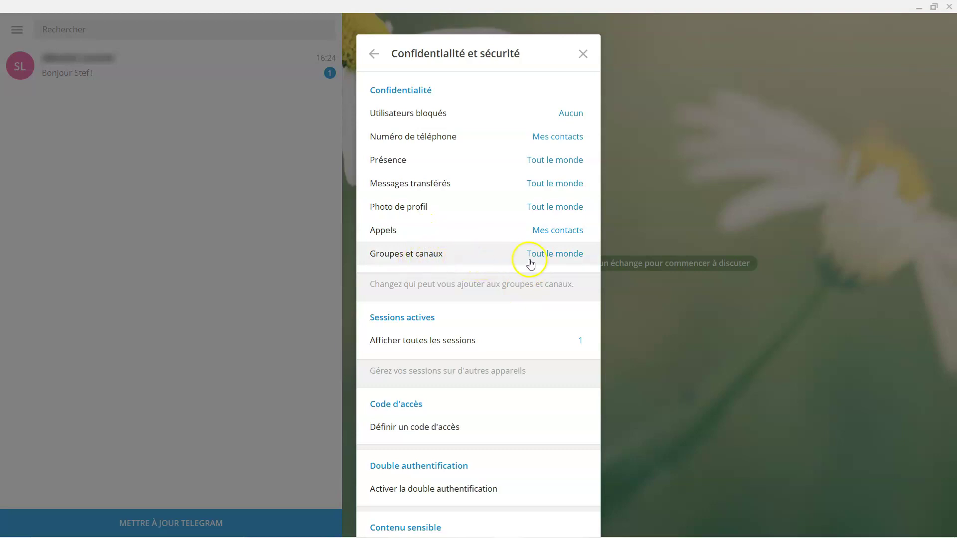
Set the Groupes et canaux invitation privacy to Mes contacts and save it
click(537, 257)
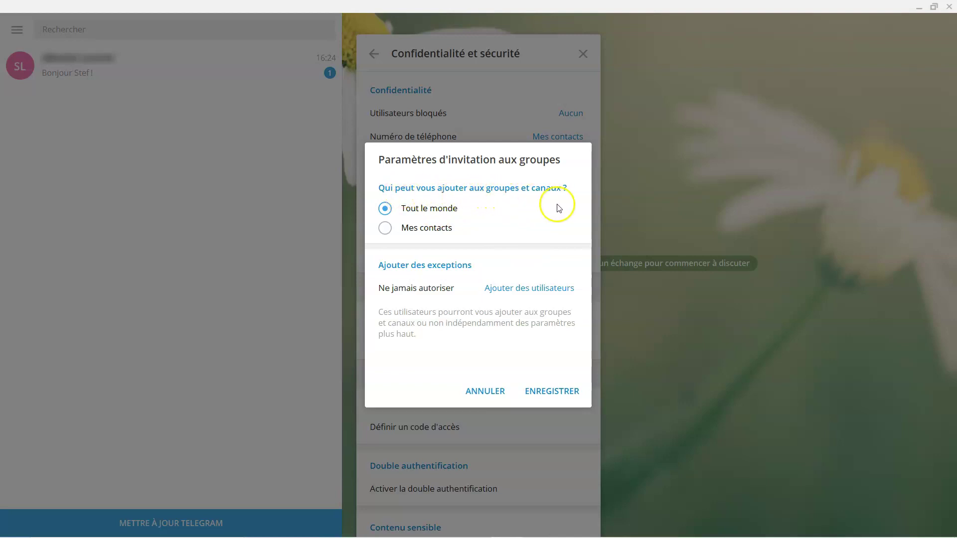
click(385, 228)
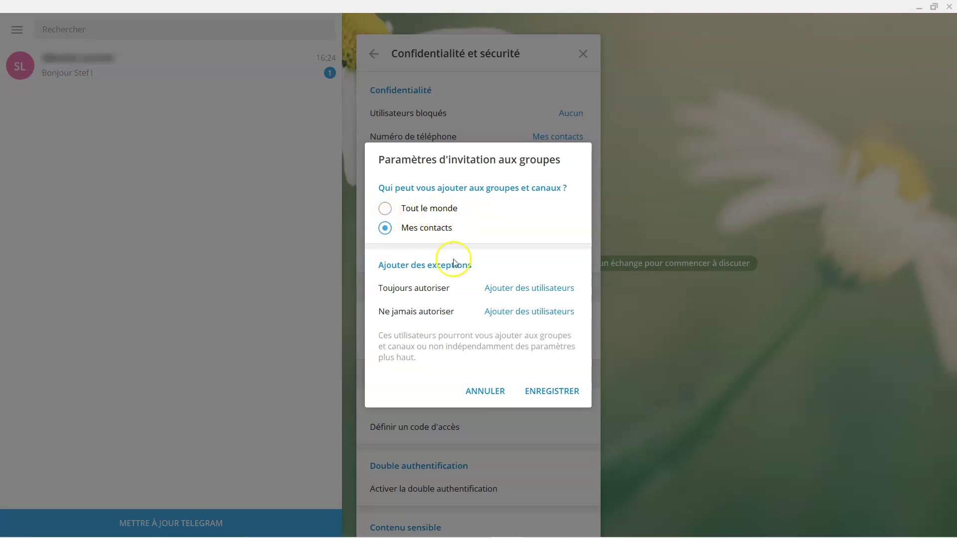
click(560, 394)
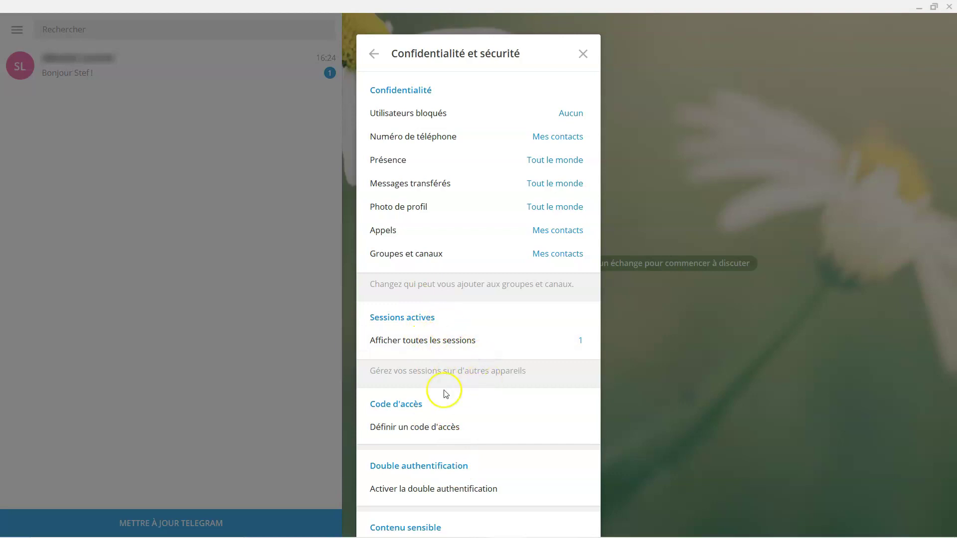
click(443, 443)
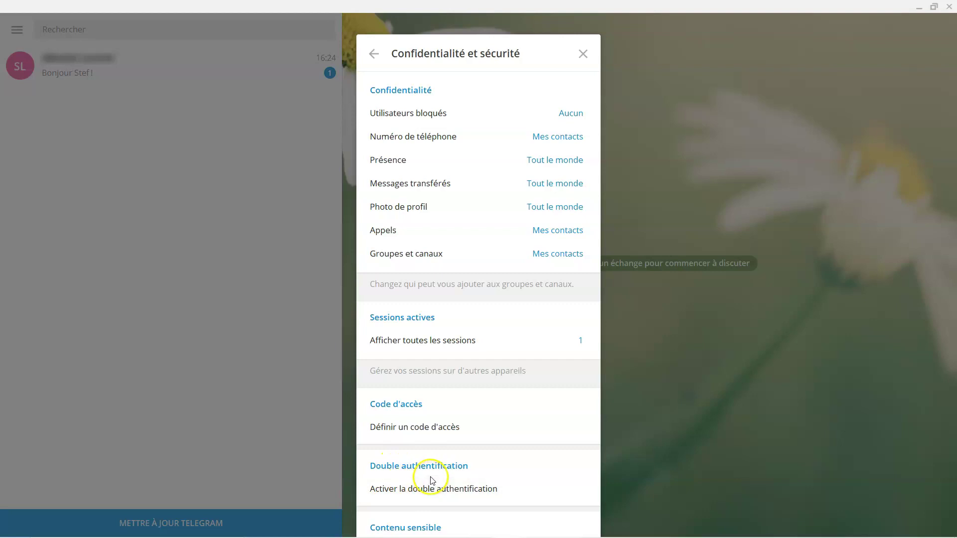
scroll(455, 474, down, 1)
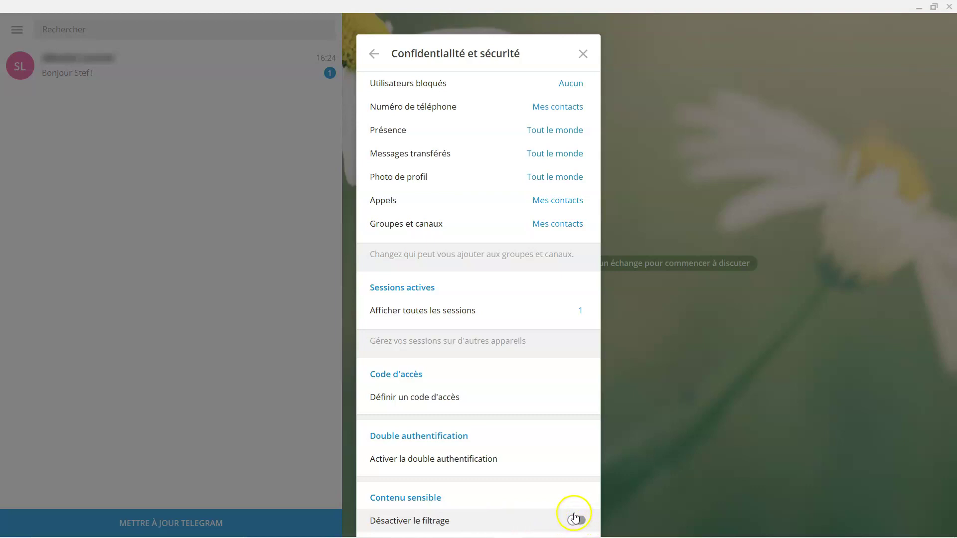
Close Confidentialité et sécurité and go to Paramètres > Modifier le profil
click(583, 53)
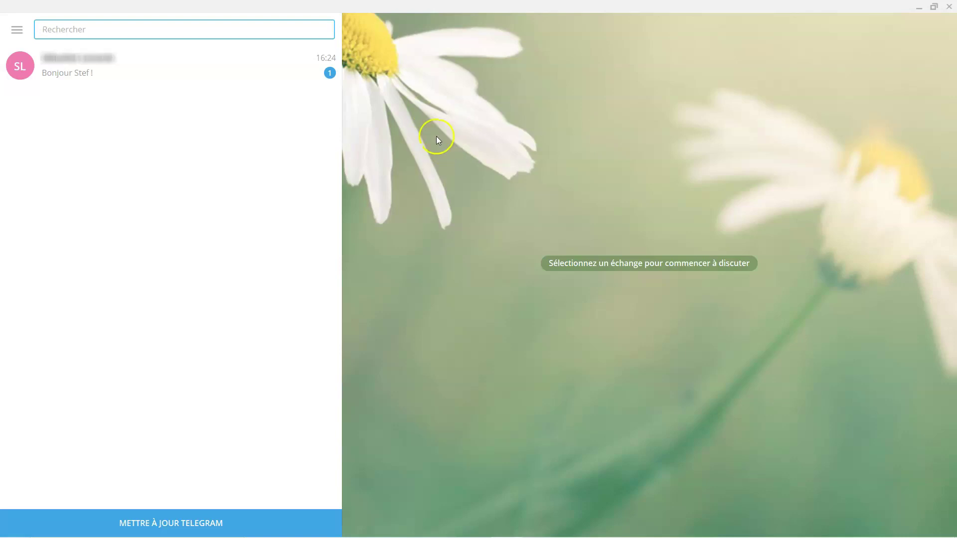
click(22, 34)
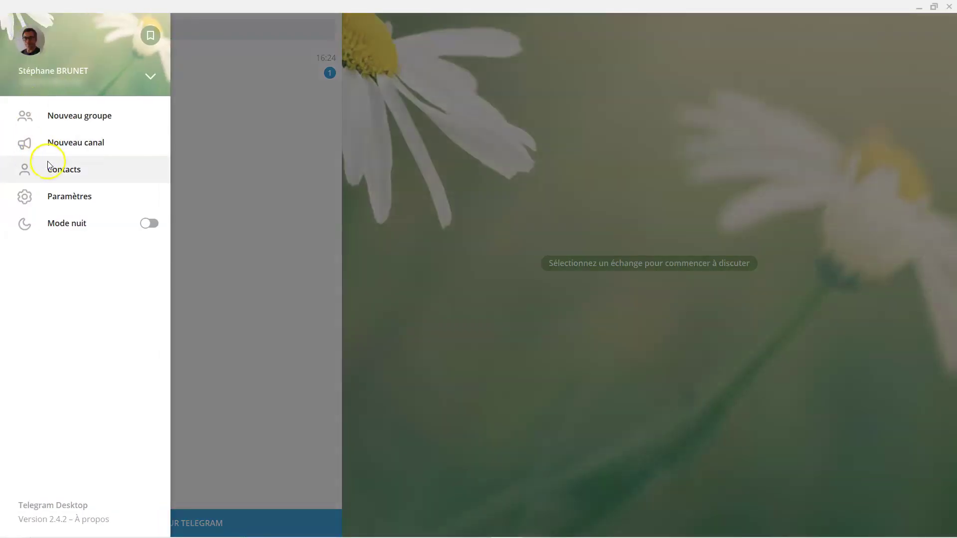
click(72, 197)
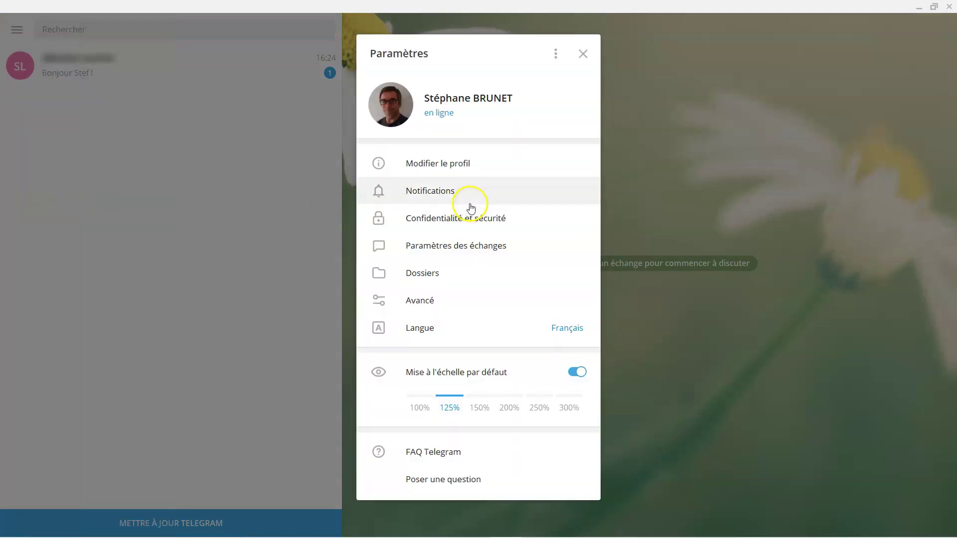
click(463, 166)
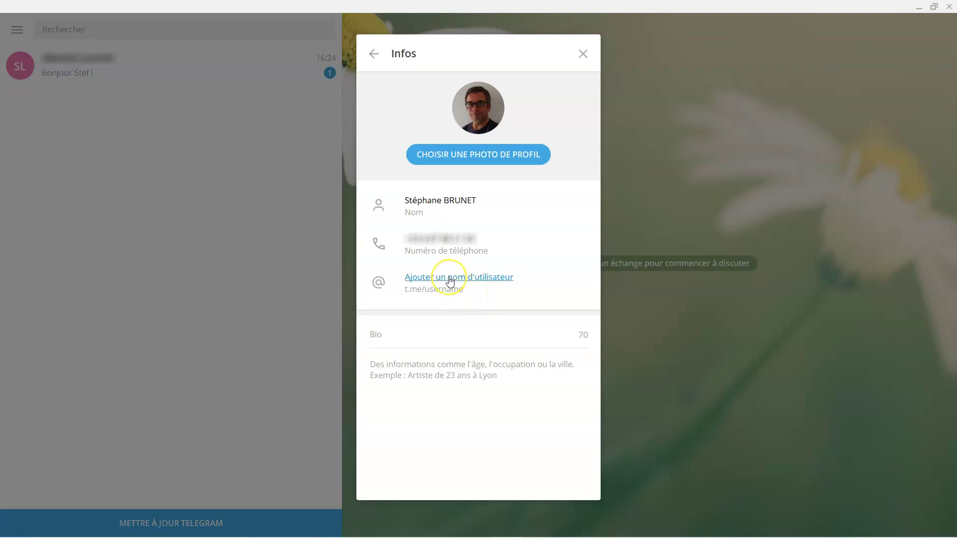
Enter the chosen handle in the Nom d'utilisateur field and save it
click(450, 280)
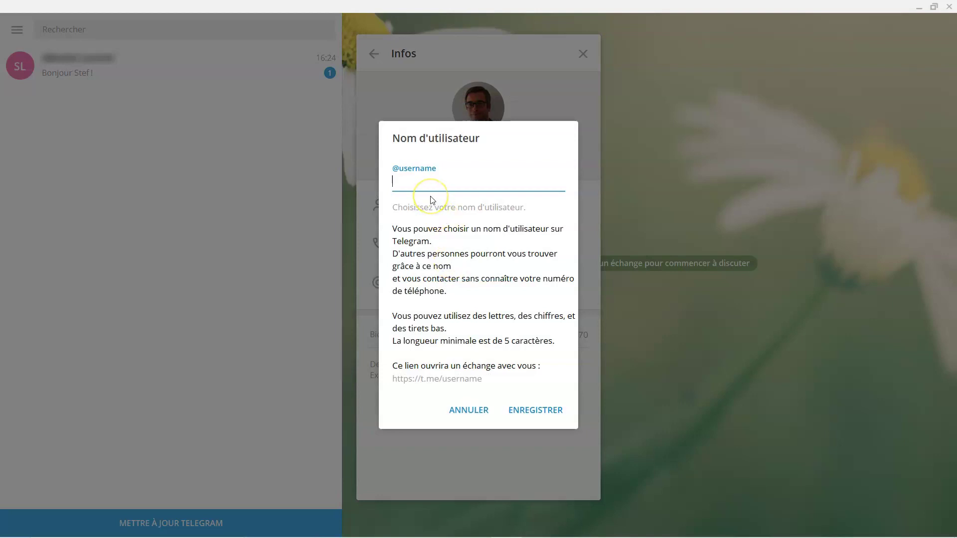
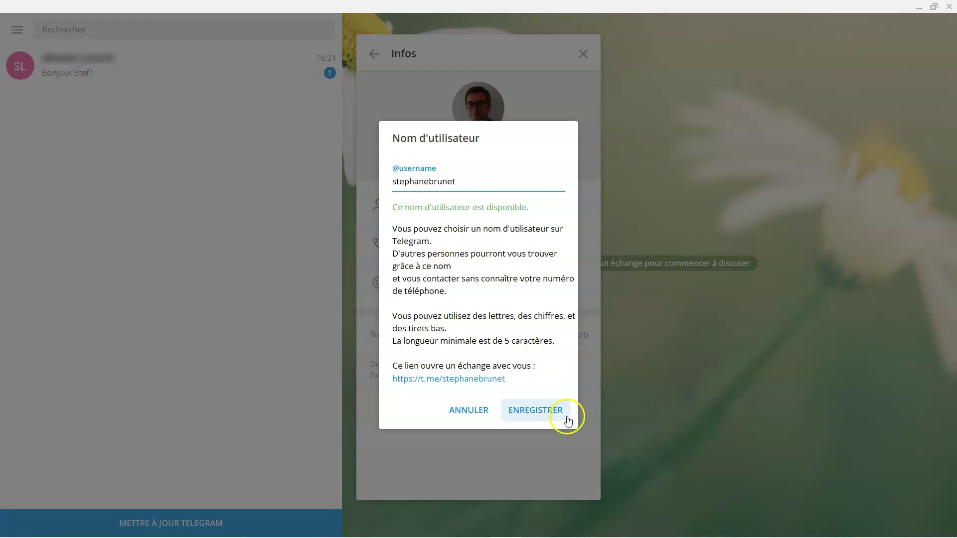
click(553, 413)
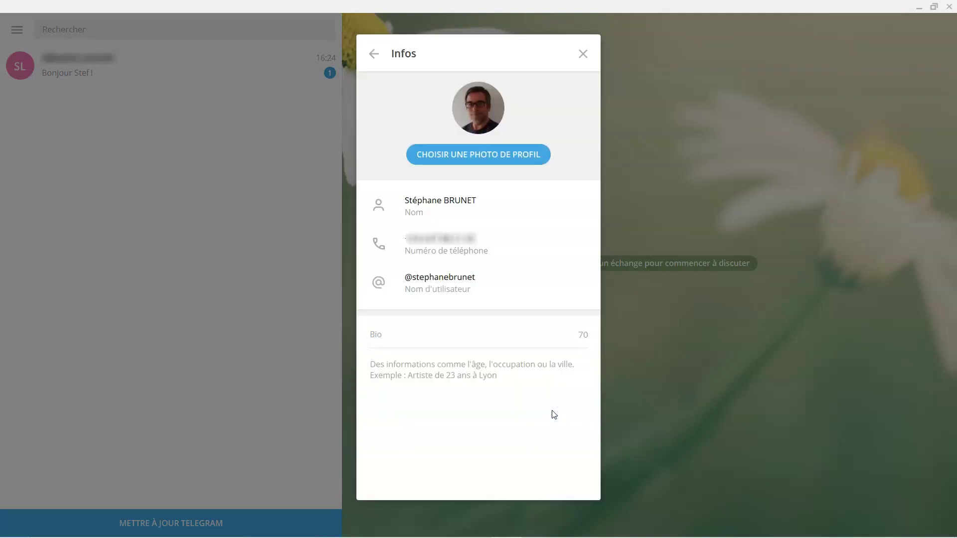
mouse_move(508, 293)
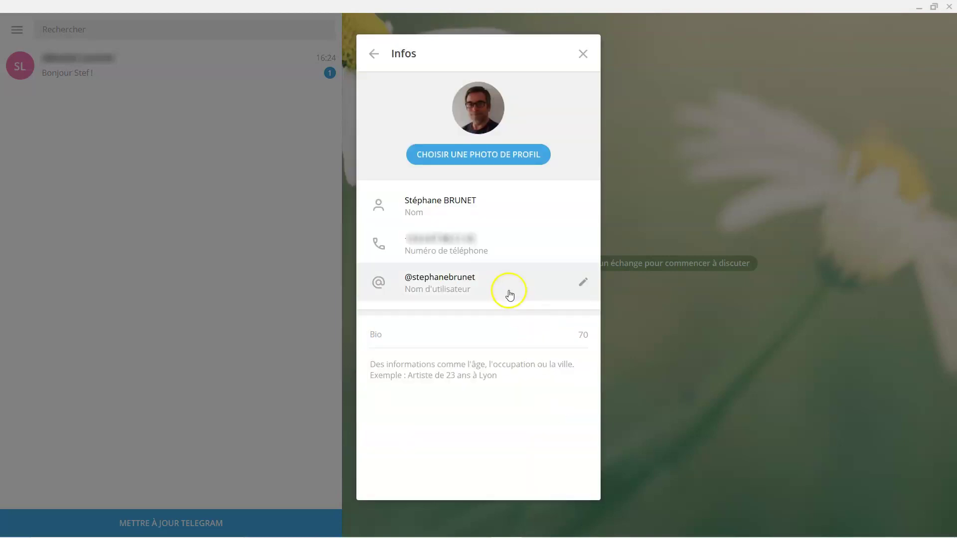
click(579, 284)
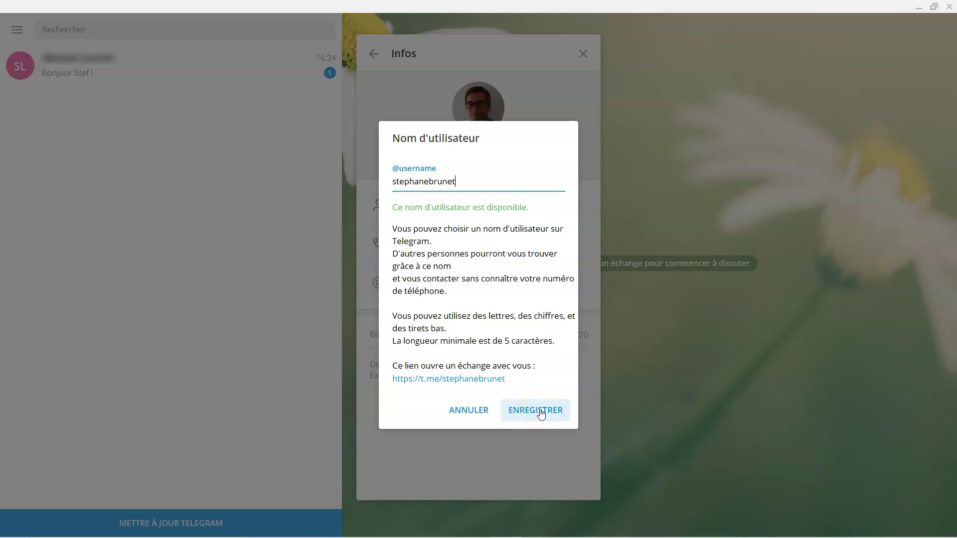
click(541, 413)
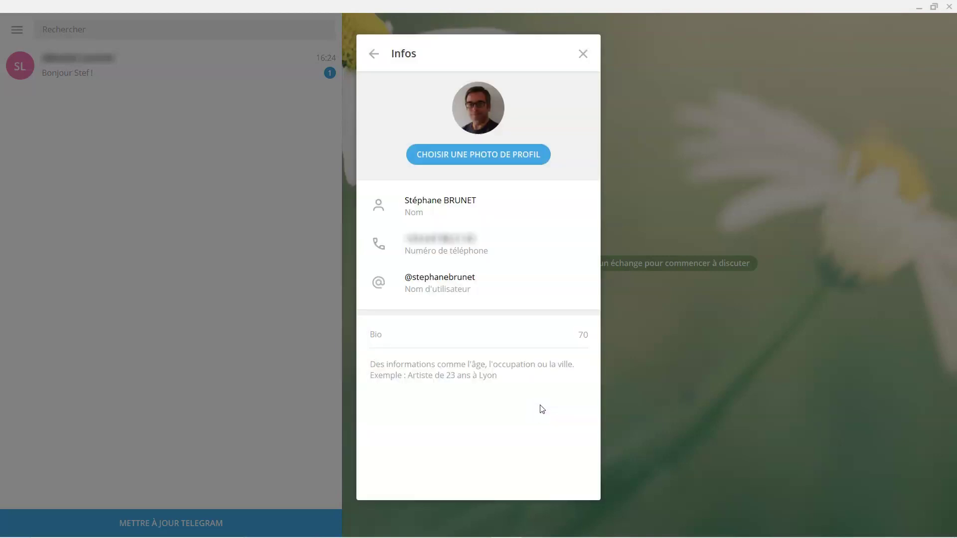
Write the bio 'Organiseur Webiseur d'entreprises chez Cabinet ACCOPE', fixing the 'Wev' typo
click(417, 334)
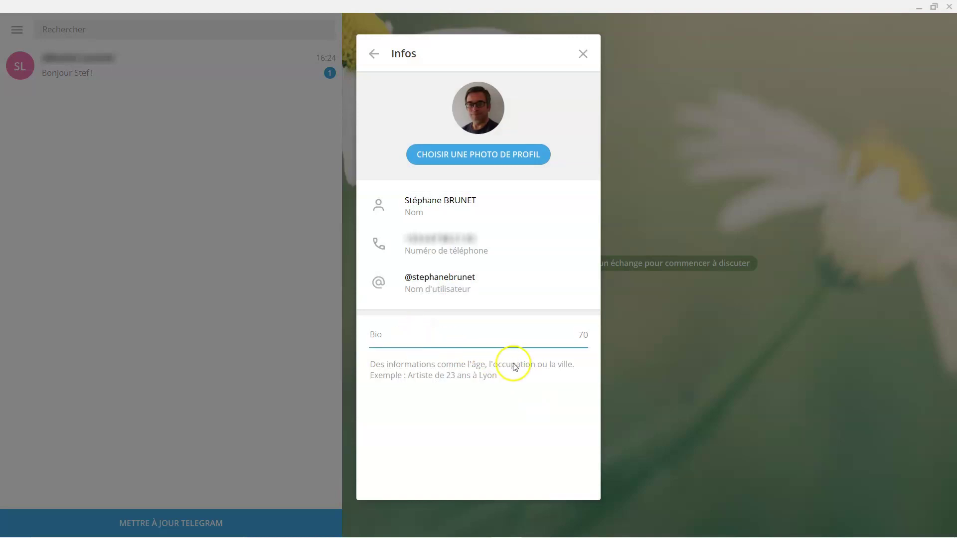
text(Organ)
text(iseur Wev)
key(BackSpace)
text(b)
text(entreprises)
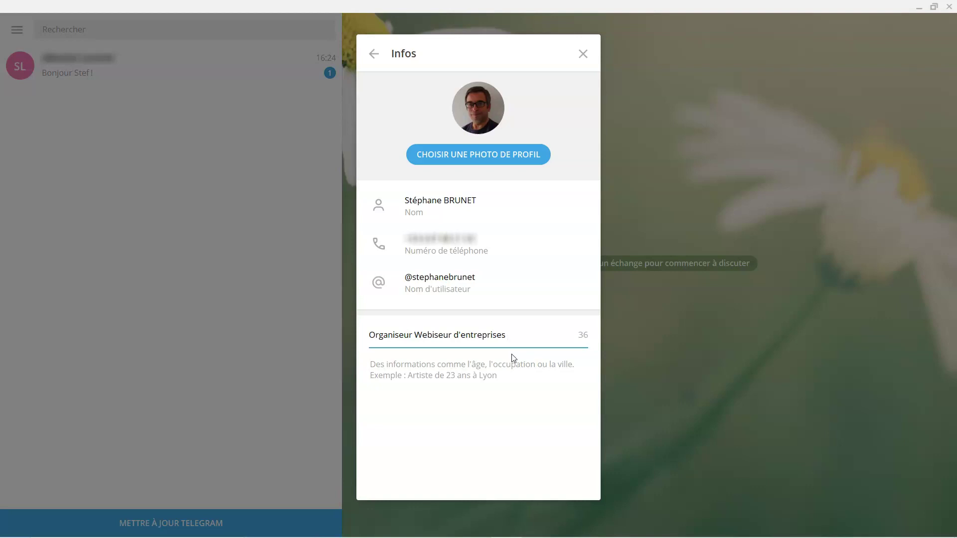
text( chez Cabinet ACCOPE)
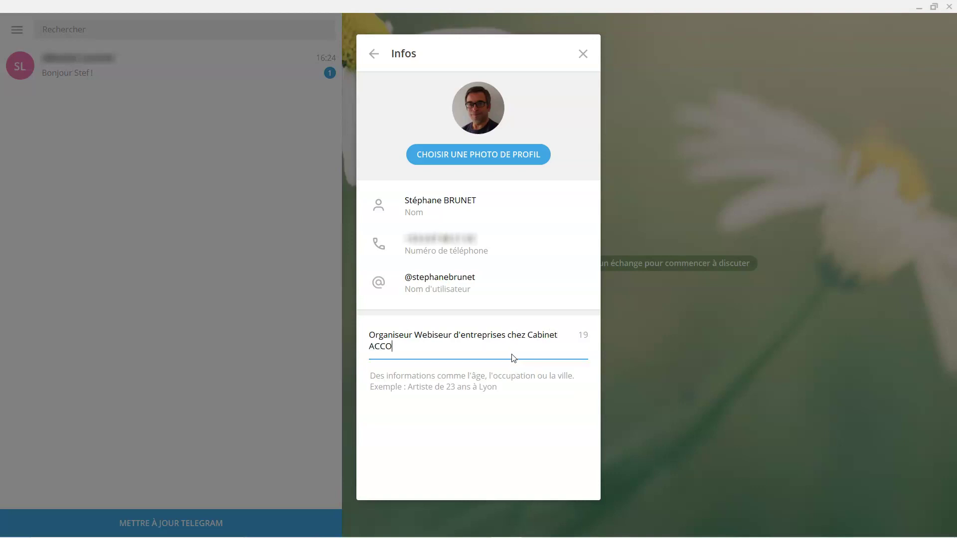
click(514, 343)
click(514, 388)
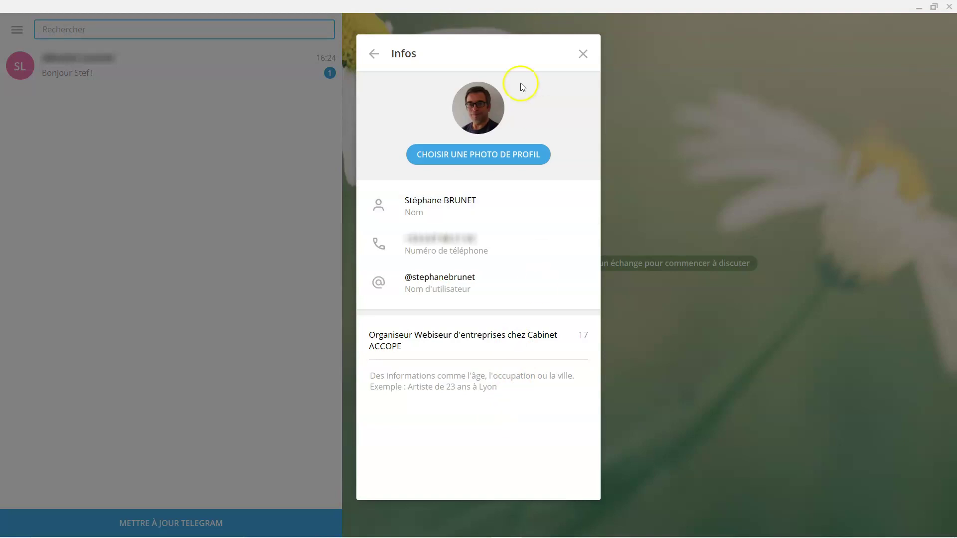
Reopen Modifier le profil via Paramètres to verify the saved bio, then close it
click(586, 54)
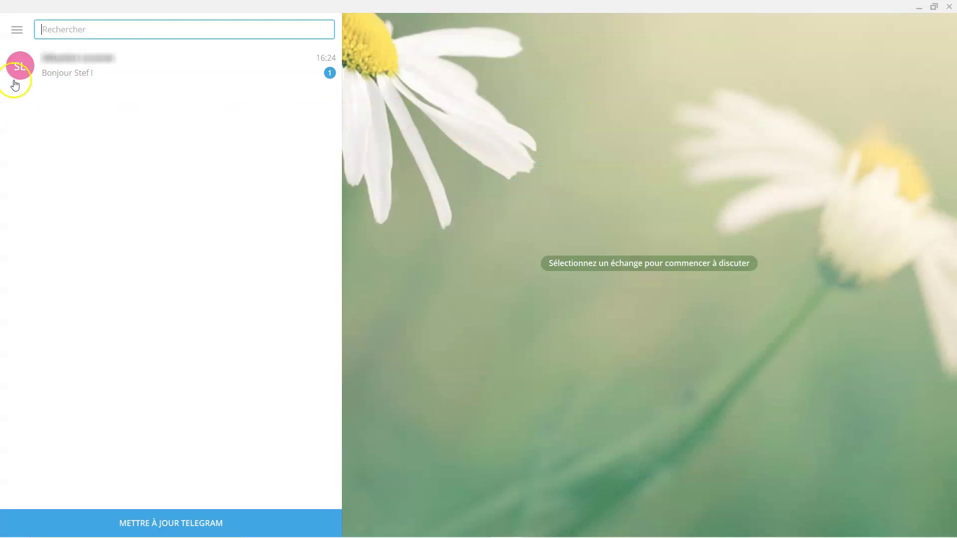
click(16, 29)
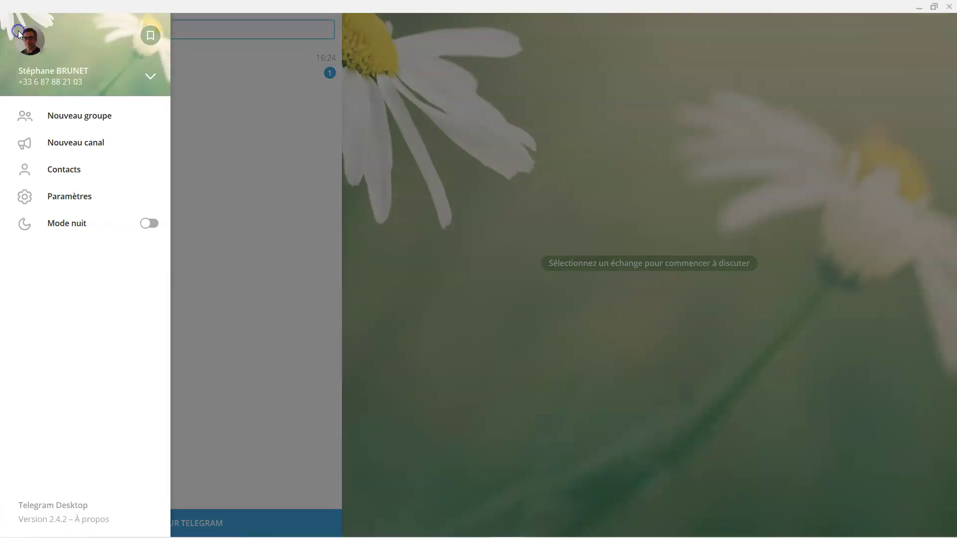
click(74, 199)
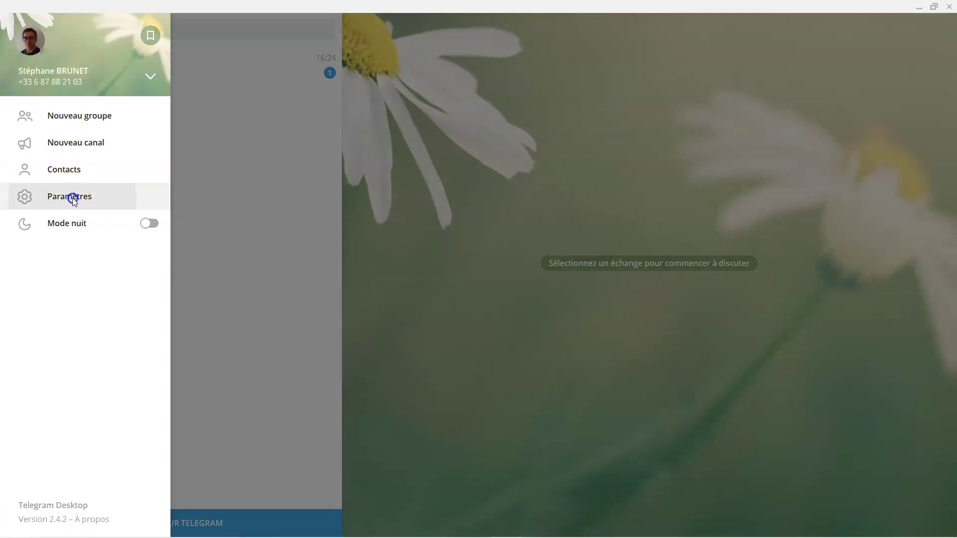
click(450, 161)
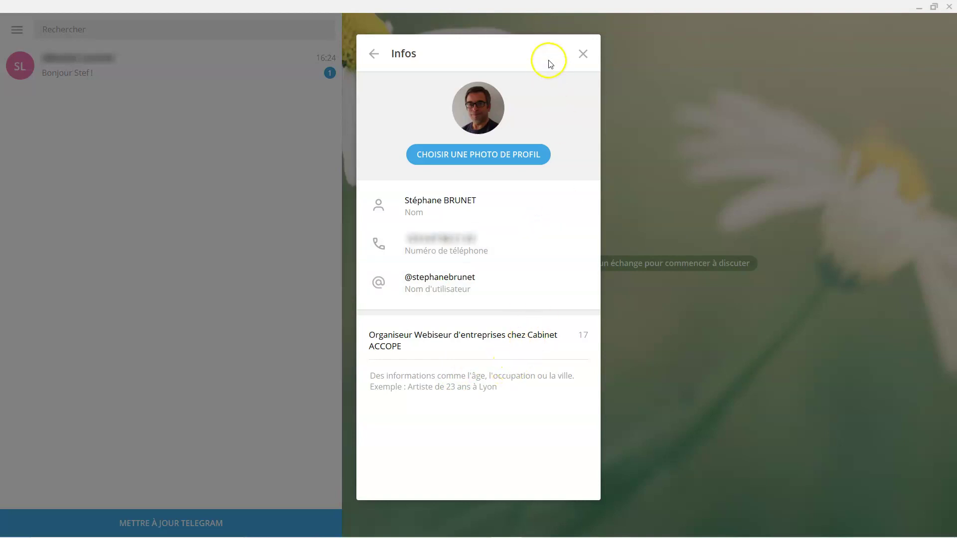
click(582, 53)
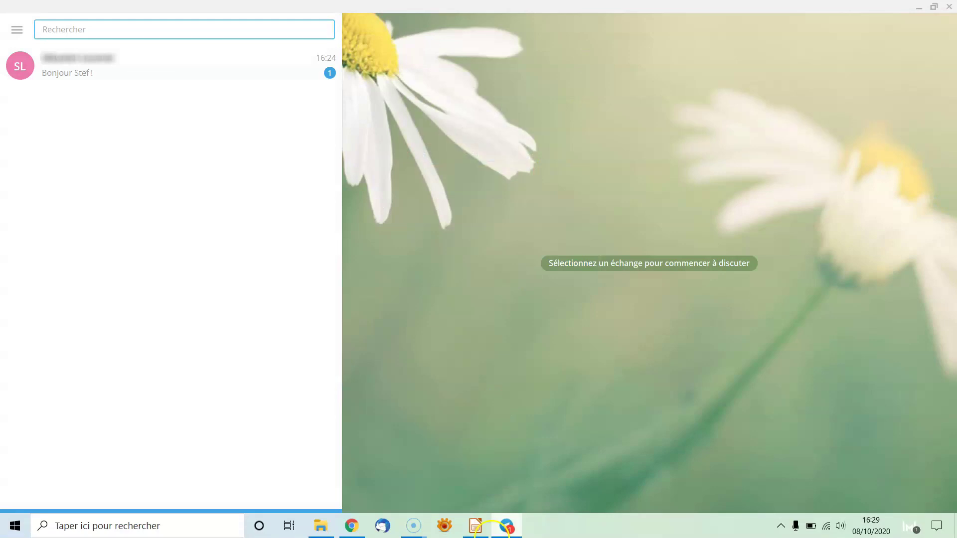
Show slide 4 '2 – Utiliser Telegram' in Impress, then return to Telegram
click(476, 528)
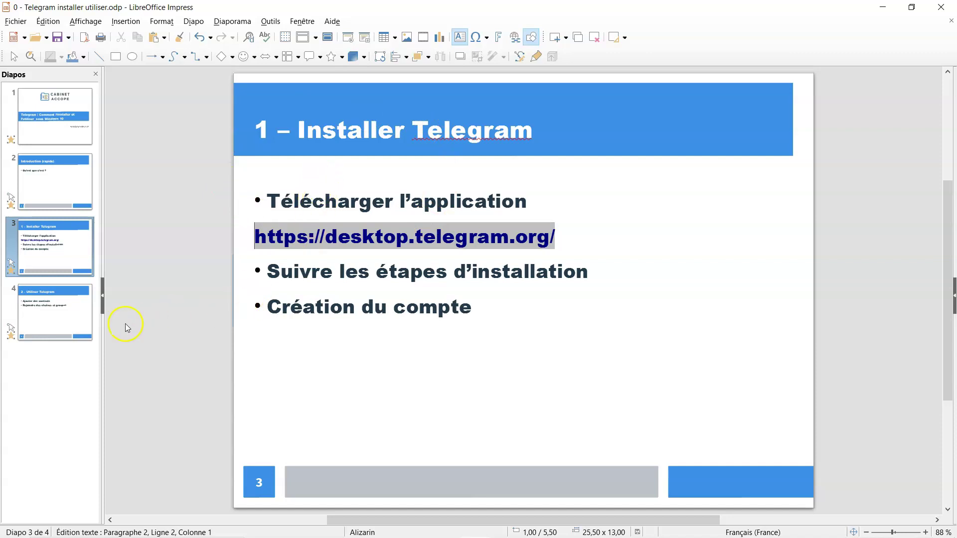
click(68, 312)
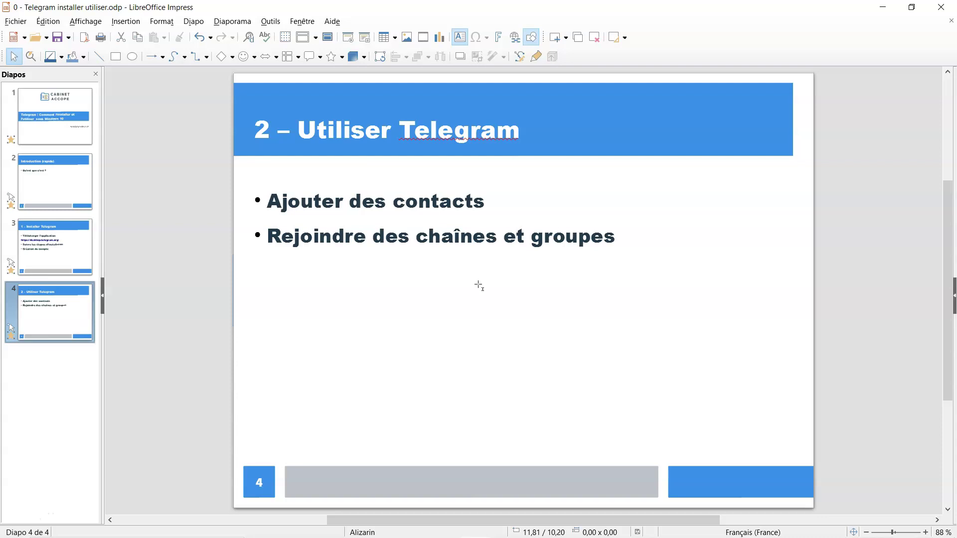
mouse_move(587, 534)
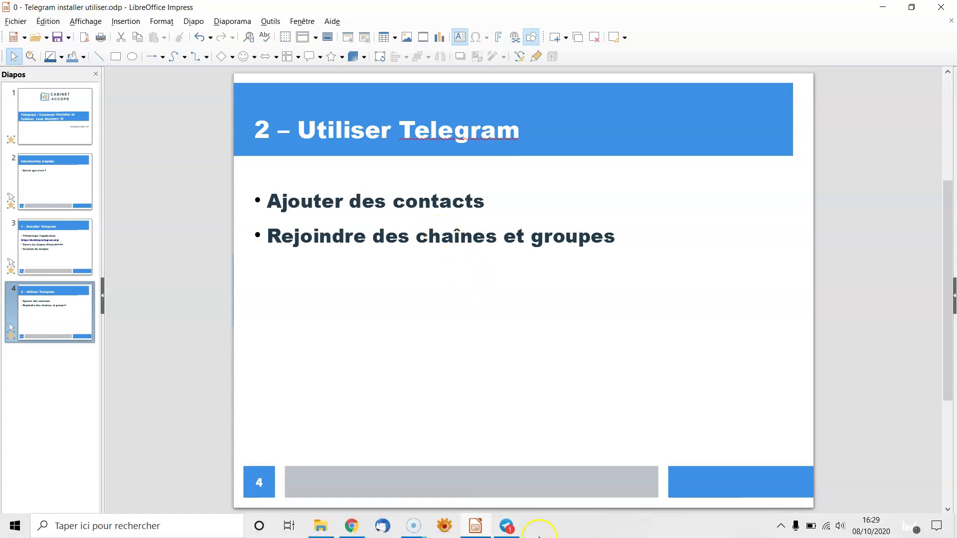
click(506, 526)
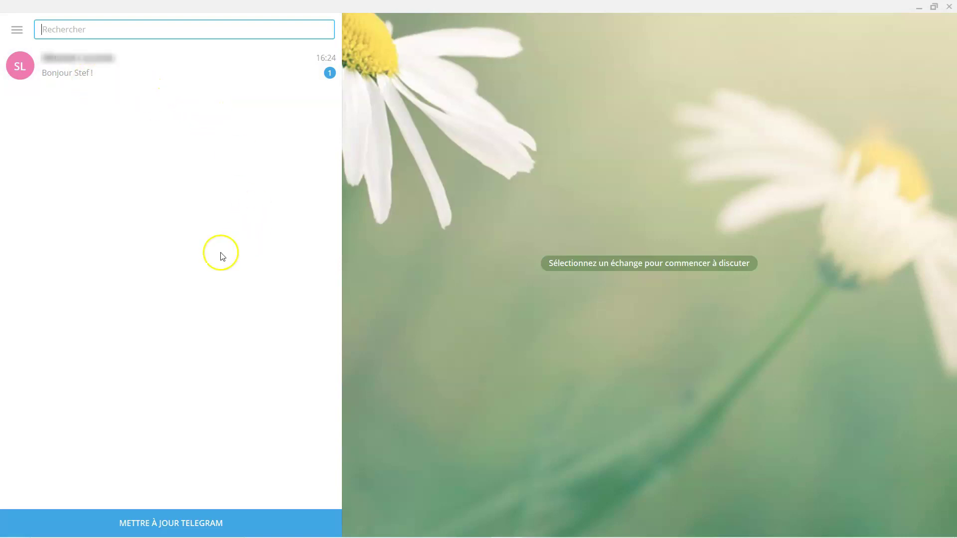
click(17, 30)
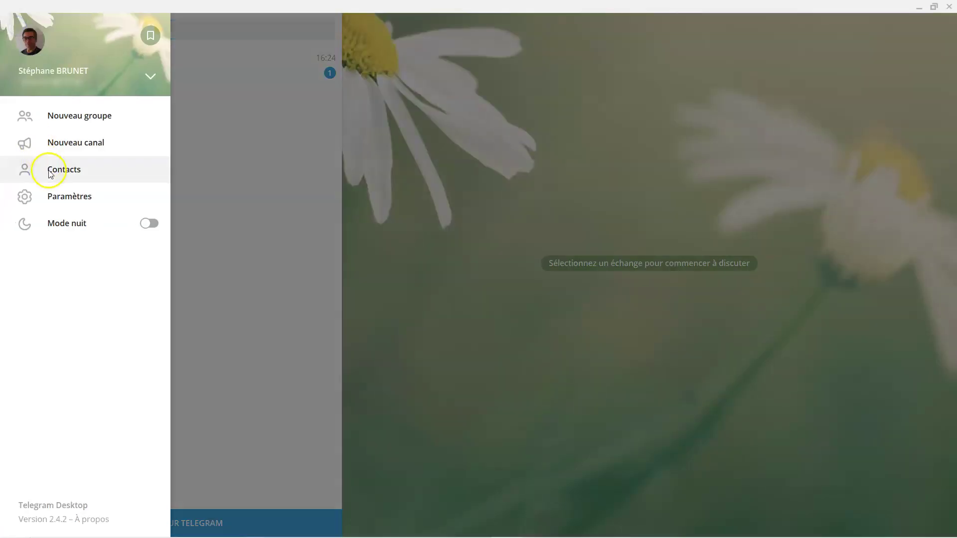
click(65, 170)
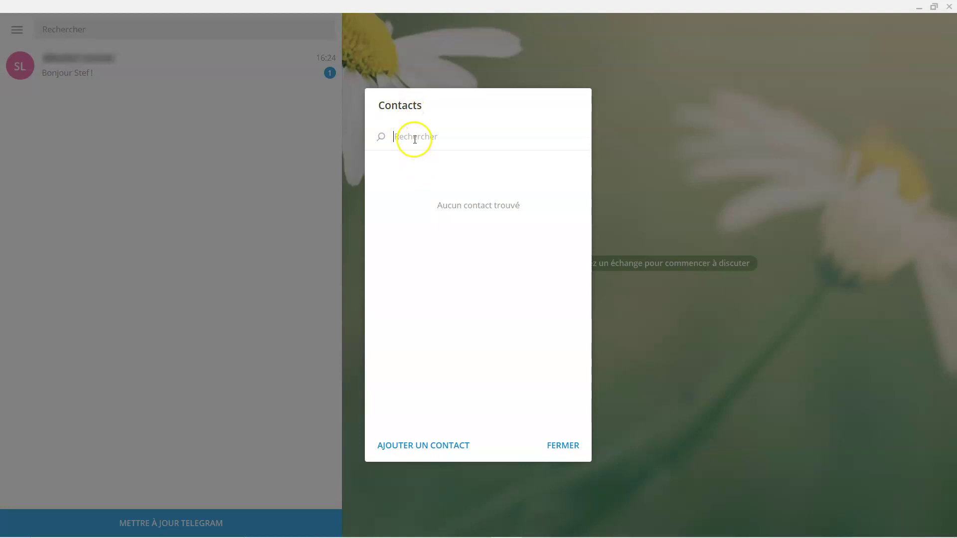
click(441, 449)
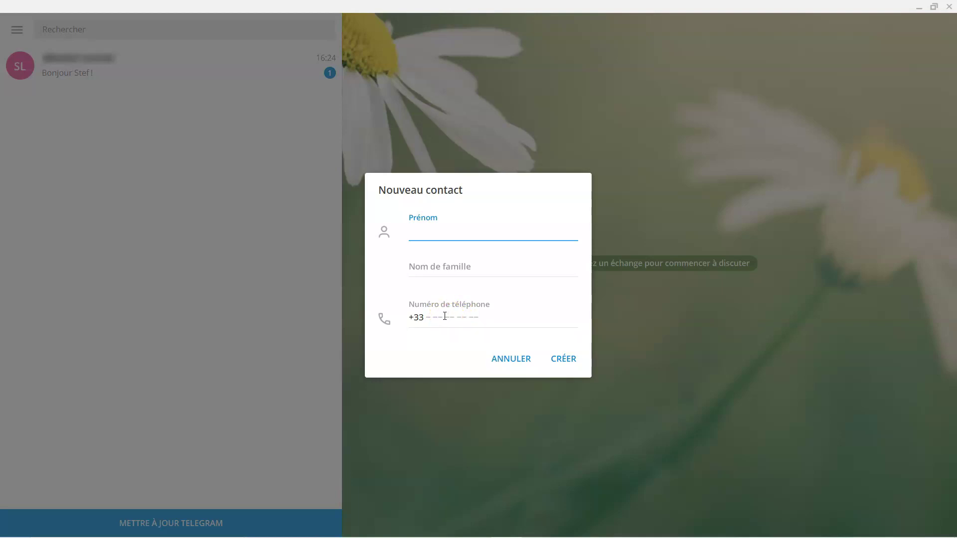
click(517, 367)
click(564, 446)
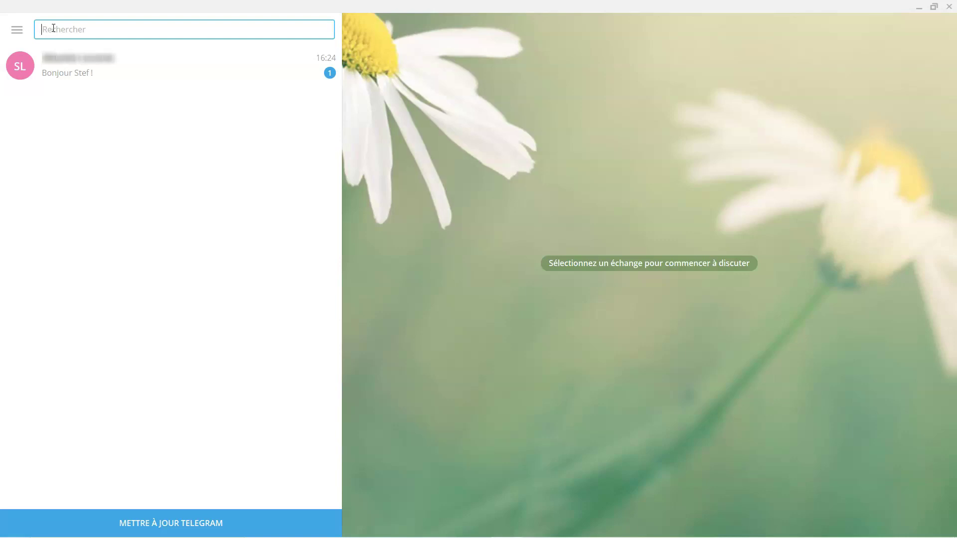
click(120, 31)
click(112, 27)
text(4)
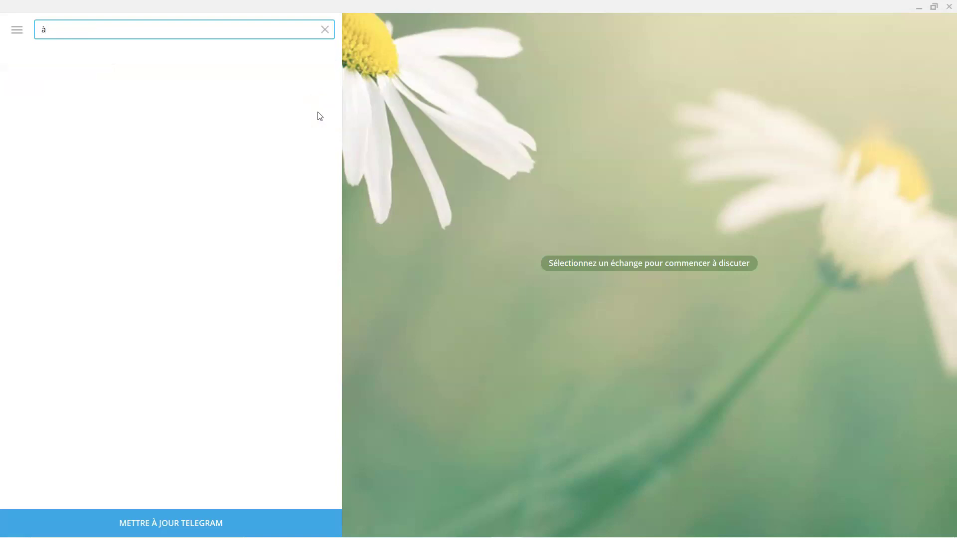
key(BackSpace)
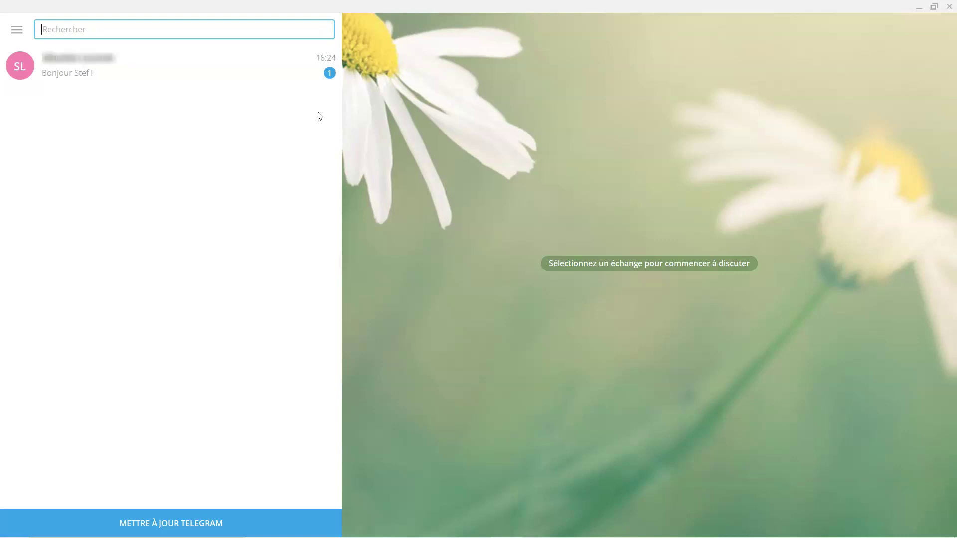
text(@)
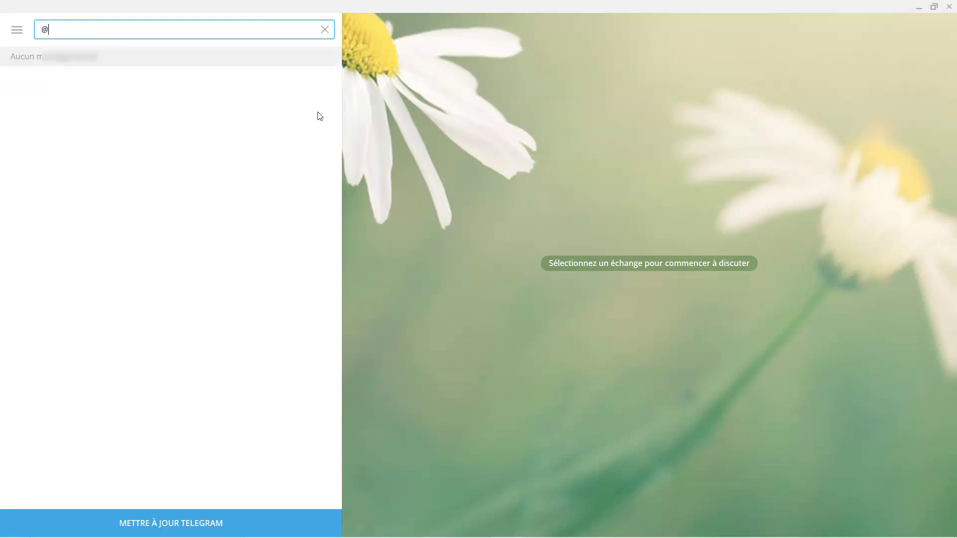
text(Stephanr)
key(BackSpace)
text(e)
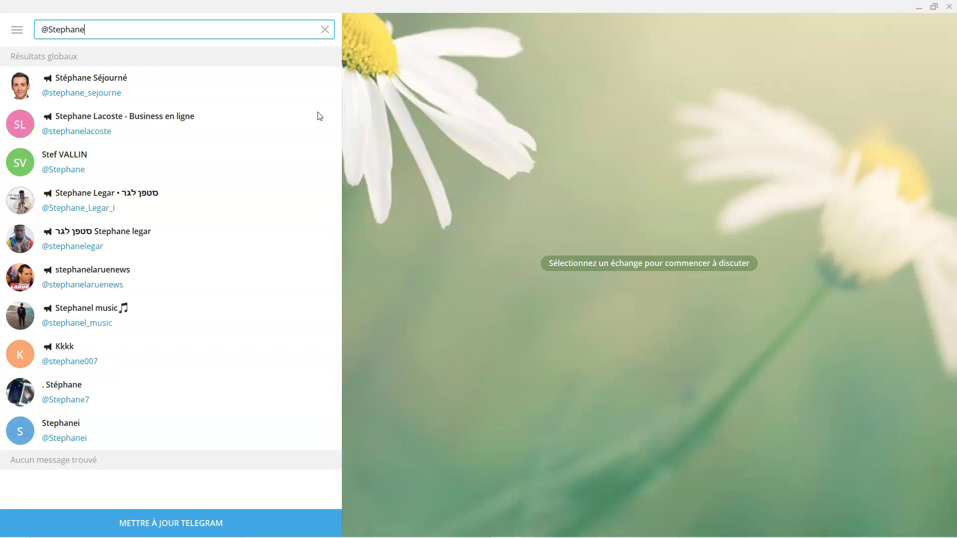
text(_B)
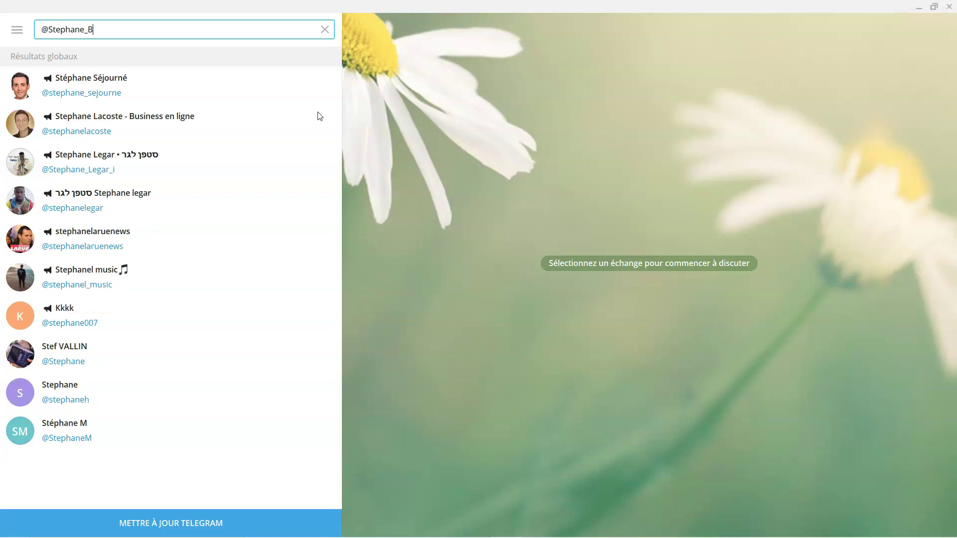
text(RT)
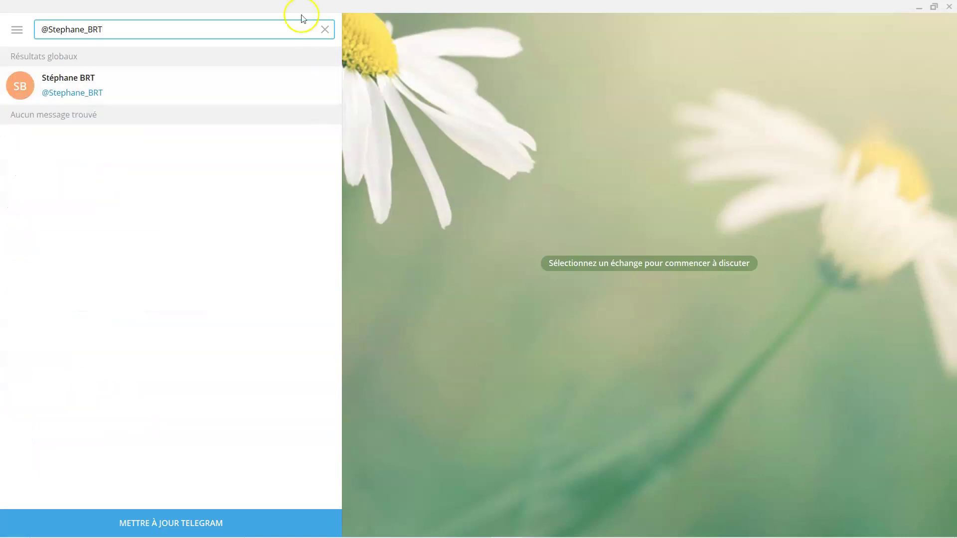
click(80, 92)
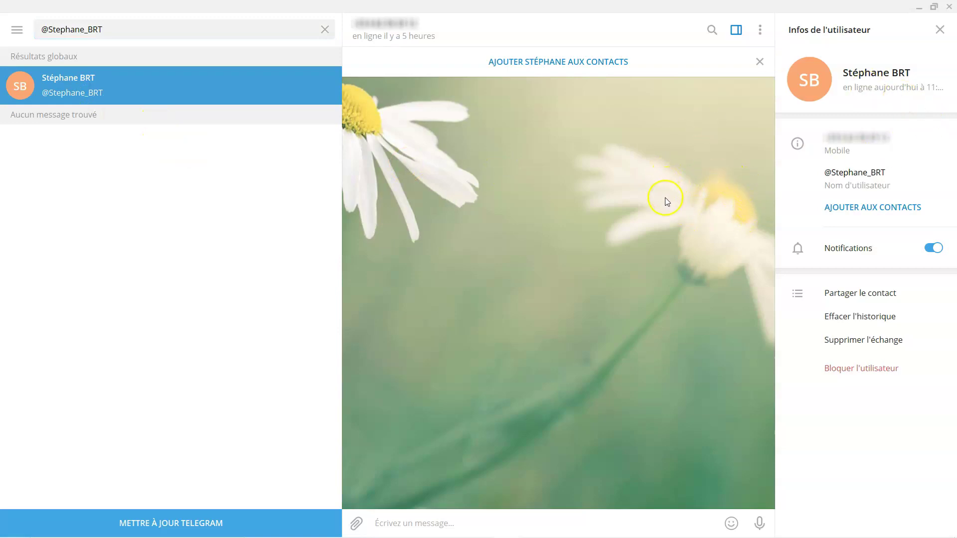
Cancel the Nouveau contact form for the found user and close the Infos de l'utilisateur panel
click(896, 210)
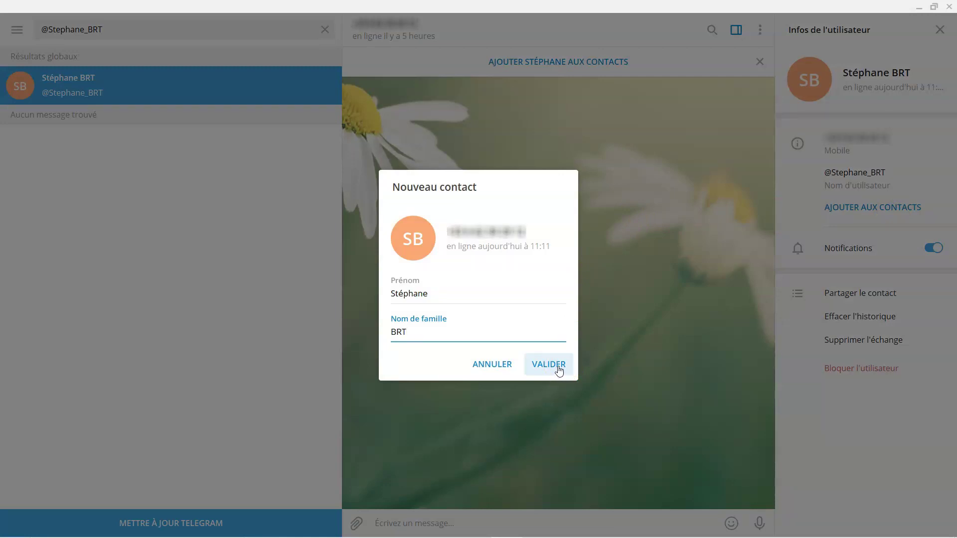
click(495, 364)
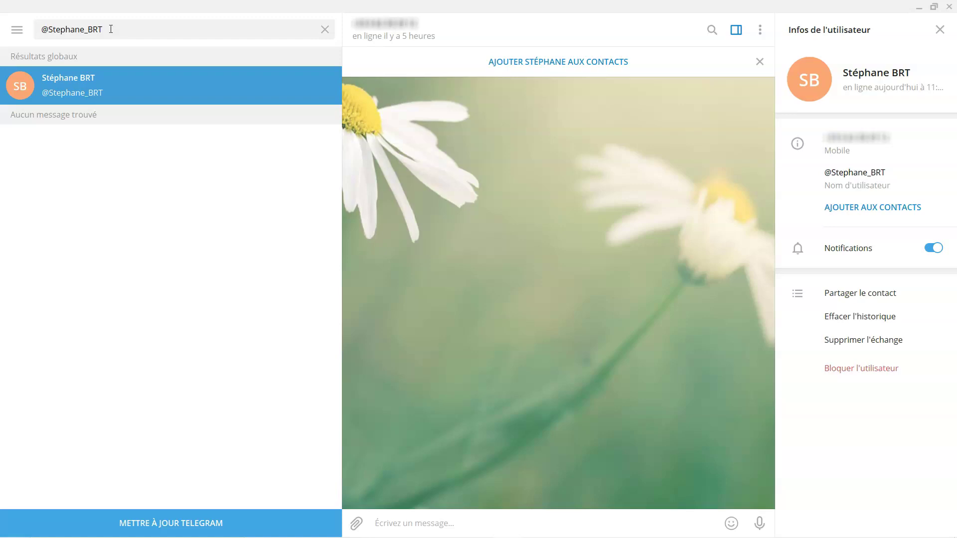
click(940, 30)
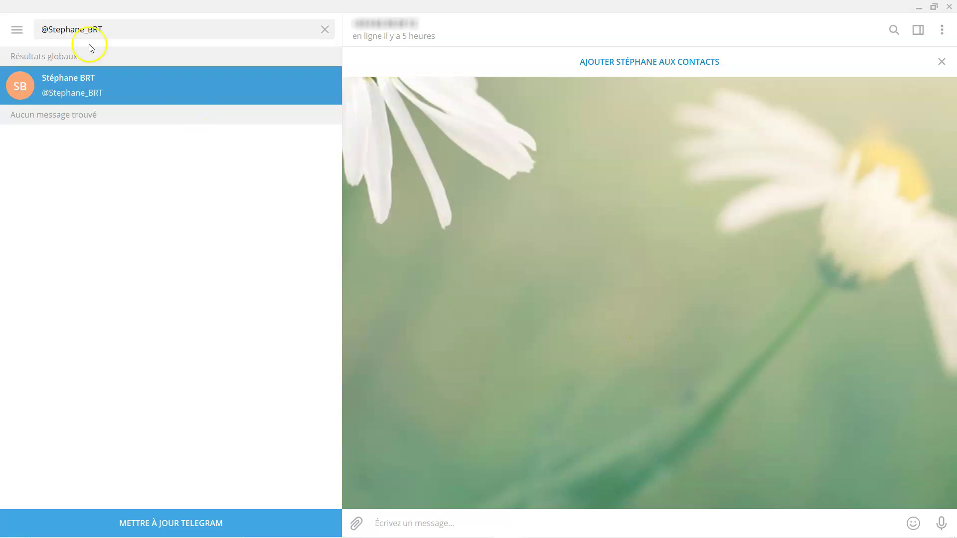
Clear the username query from the search box
click(135, 30)
click(325, 29)
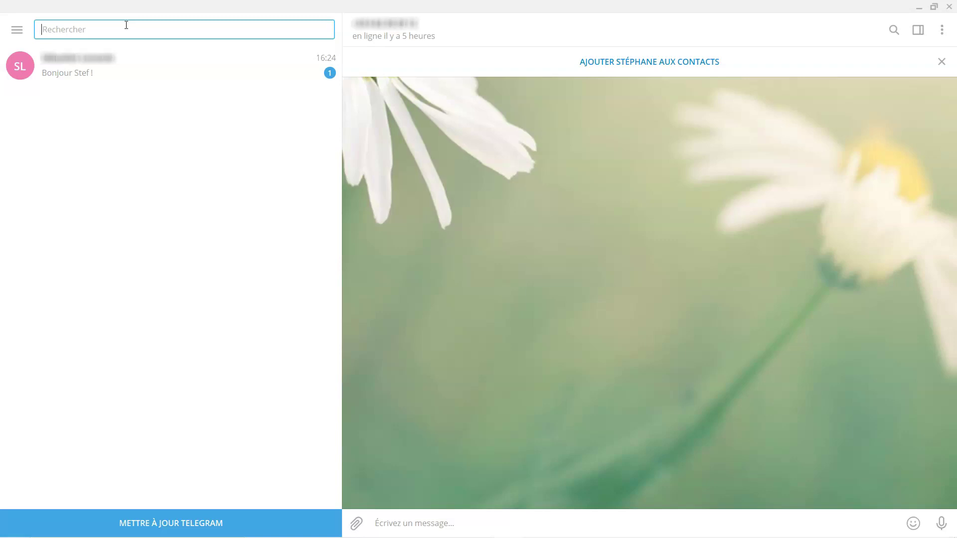
Enter 'comptabilité' in the Rechercher box, correcting the typos in the query
text(compabil)
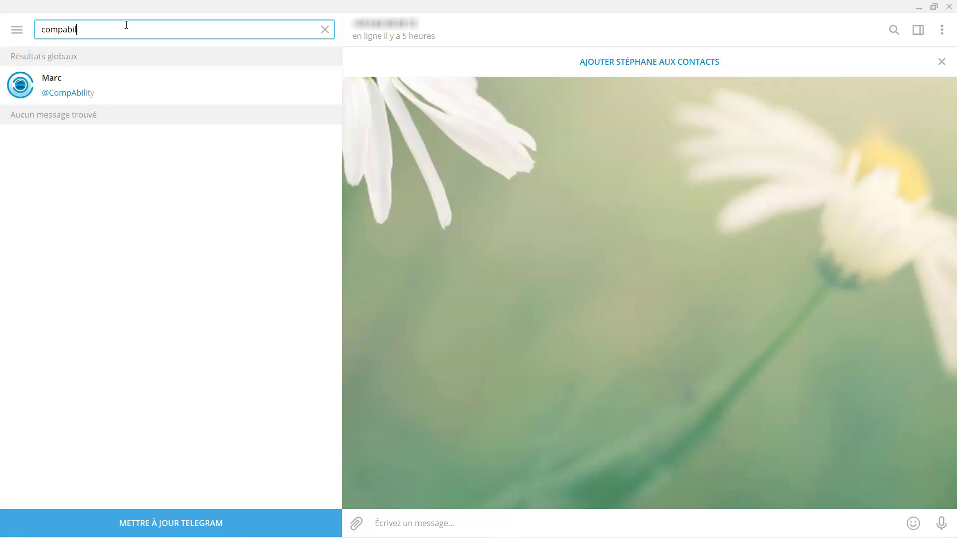
text(ite)
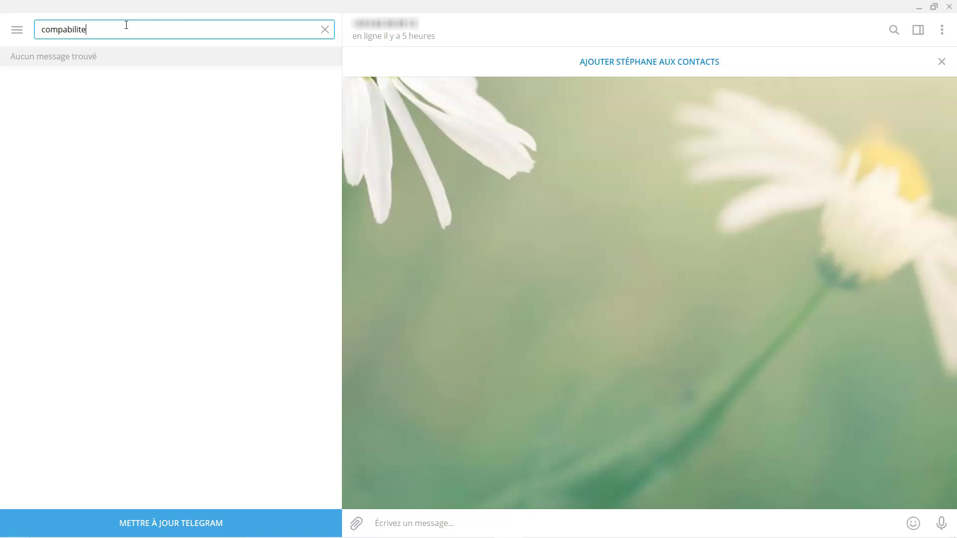
key(BackSpace)
text(é)
click(63, 31)
text(t)
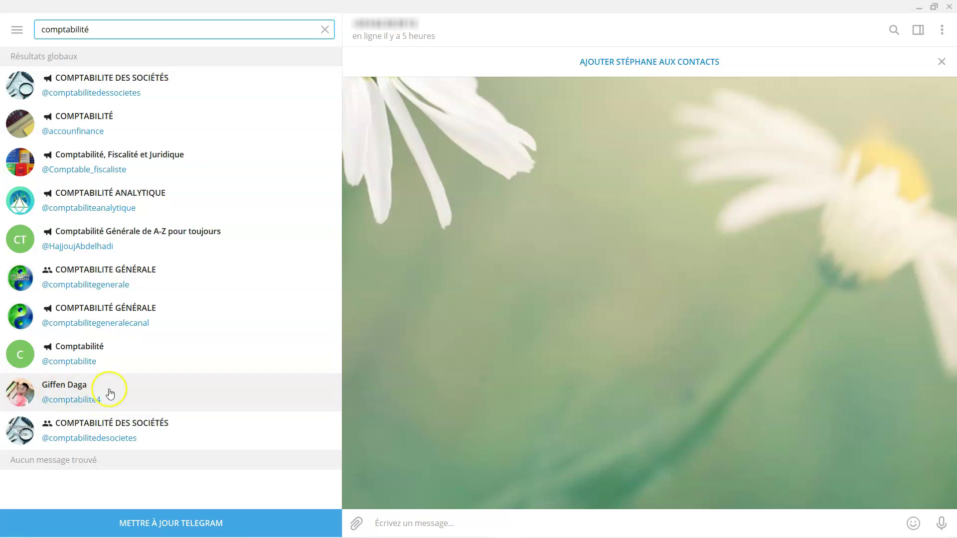
Open the individual user's chat from the results, type test text and erase it
click(70, 395)
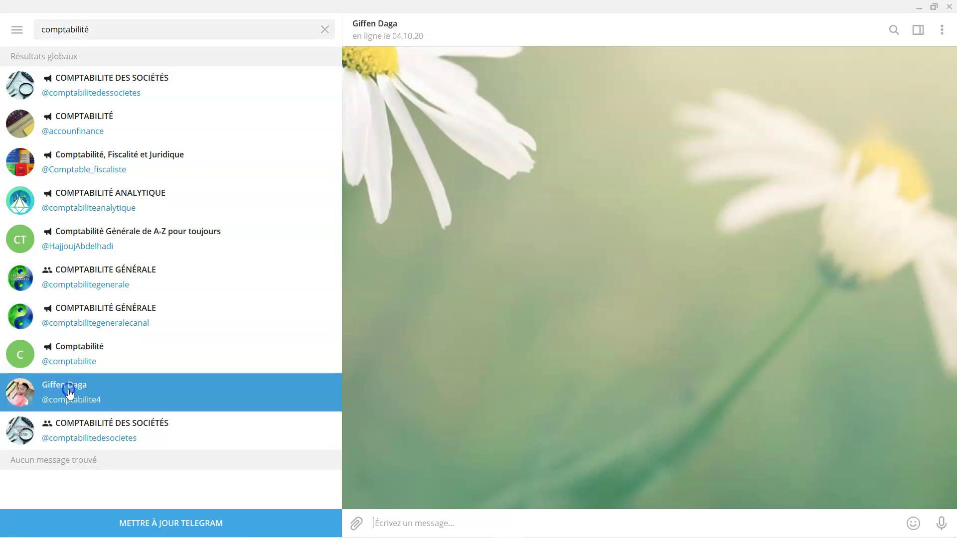
click(468, 432)
click(388, 522)
text(dfgds)
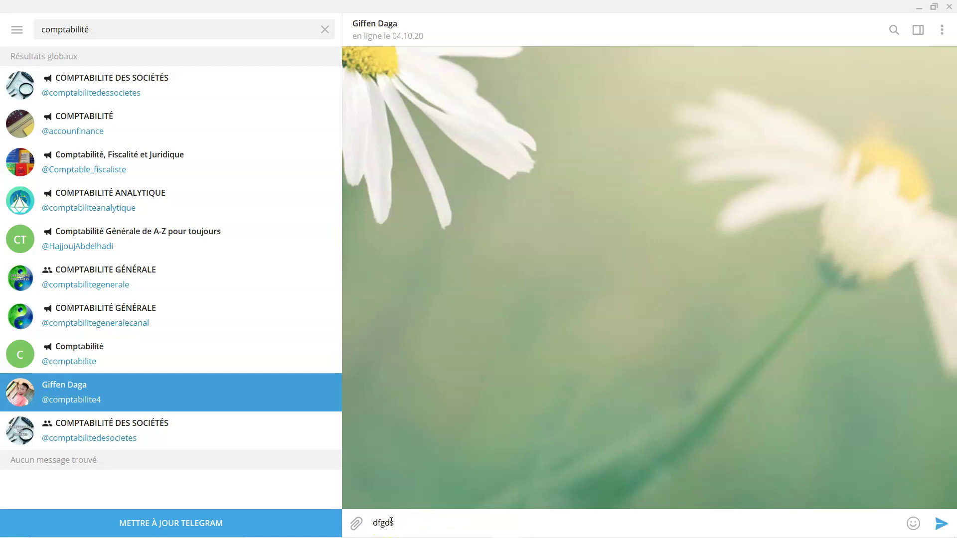
text(gsdgsdgsg)
key(BackSpace)
key(BackSpace)
key(BackSpace)
key(BackSpace)
key(BackSpace)
key(BackSpace)
key(BackSpace)
key(BackSpace)
key(BackSpace)
key(BackSpace)
key(BackSpace)
key(BackSpace)
key(BackSpace)
key(BackSpace)
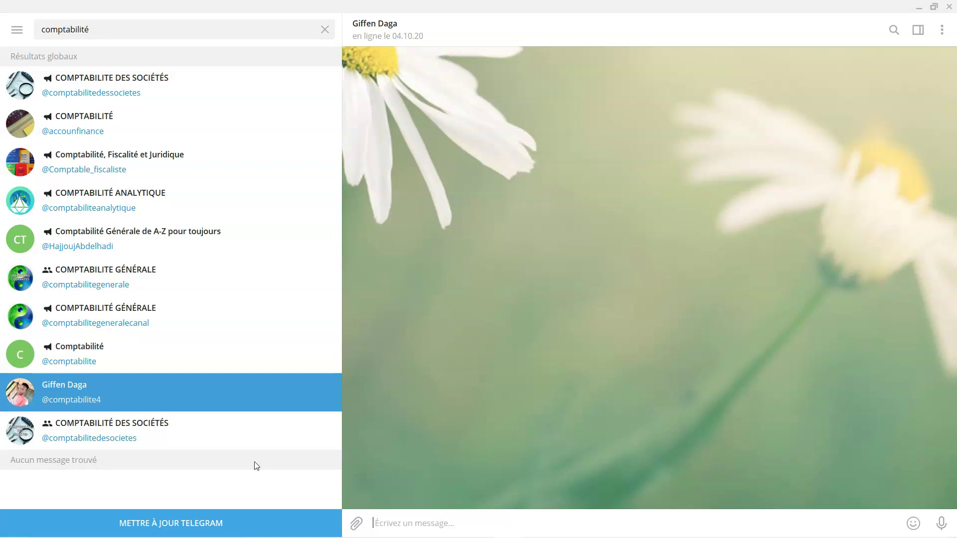
click(96, 84)
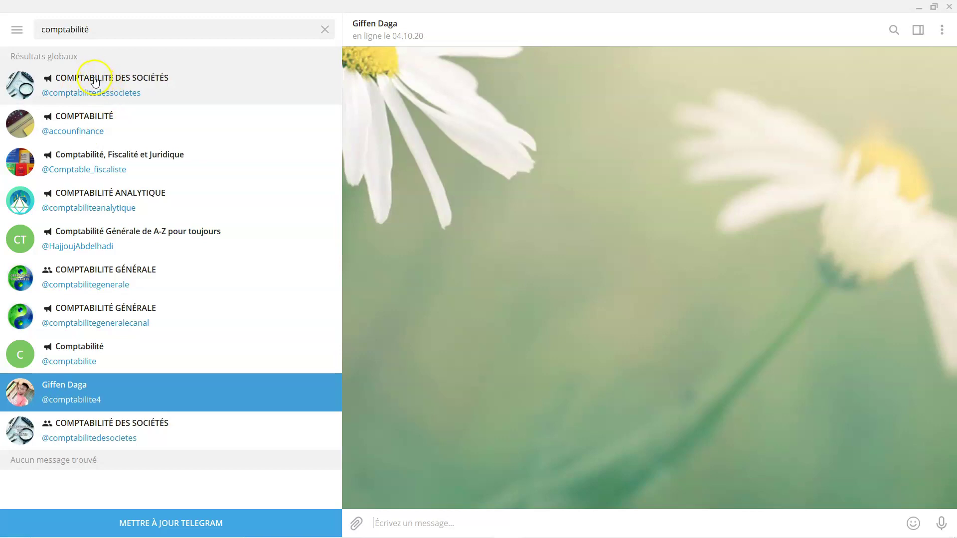
Browse the COMPTABILITE DES SOCIÉTÉS posts, then preview the COMPTABILITÉ channel (94 abonnés)
click(95, 82)
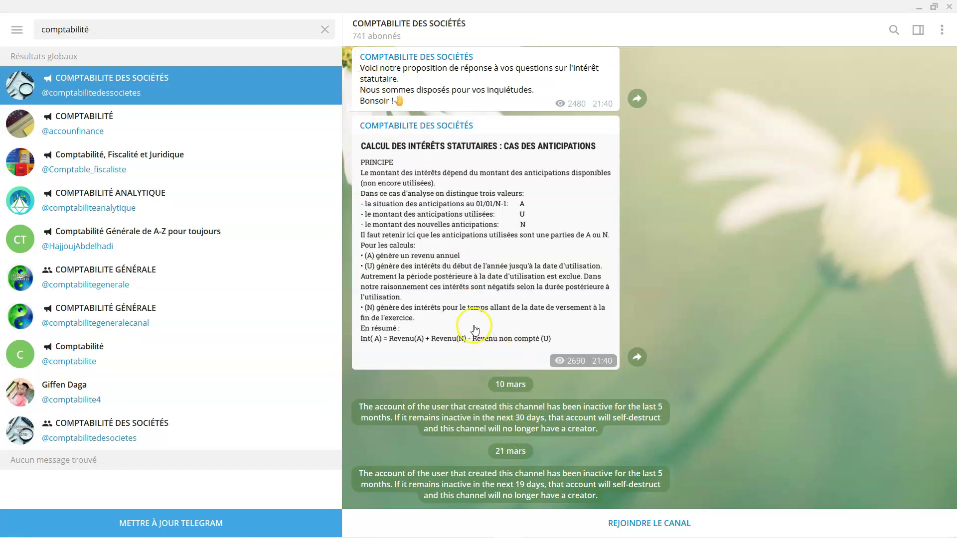
scroll(702, 323, up, 3)
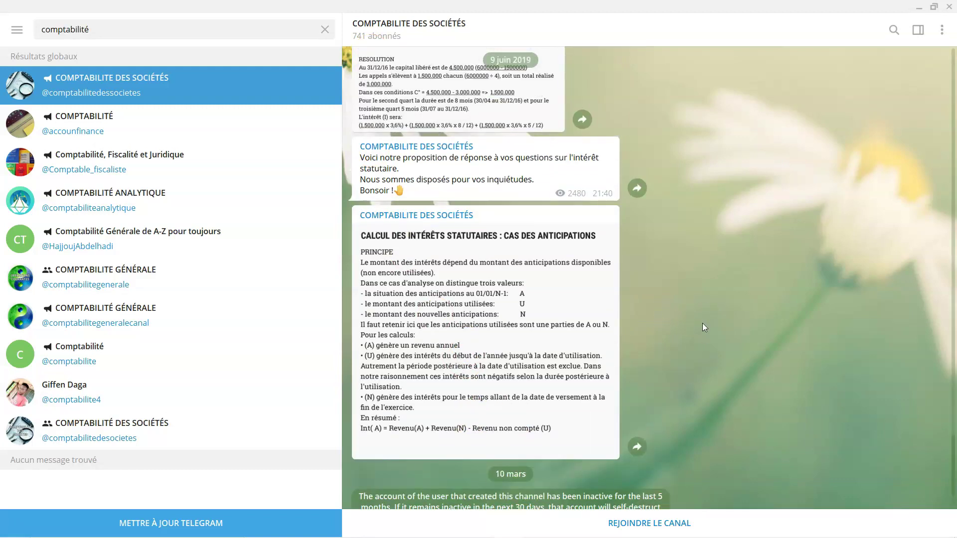
click(715, 324)
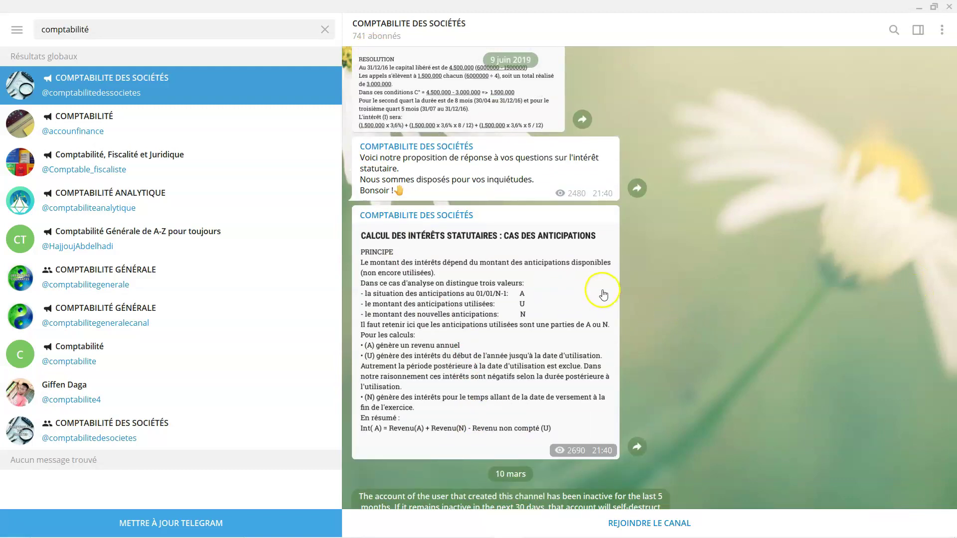
scroll(622, 295, up, 1)
scroll(557, 324, down, 1)
scroll(557, 322, down, 1)
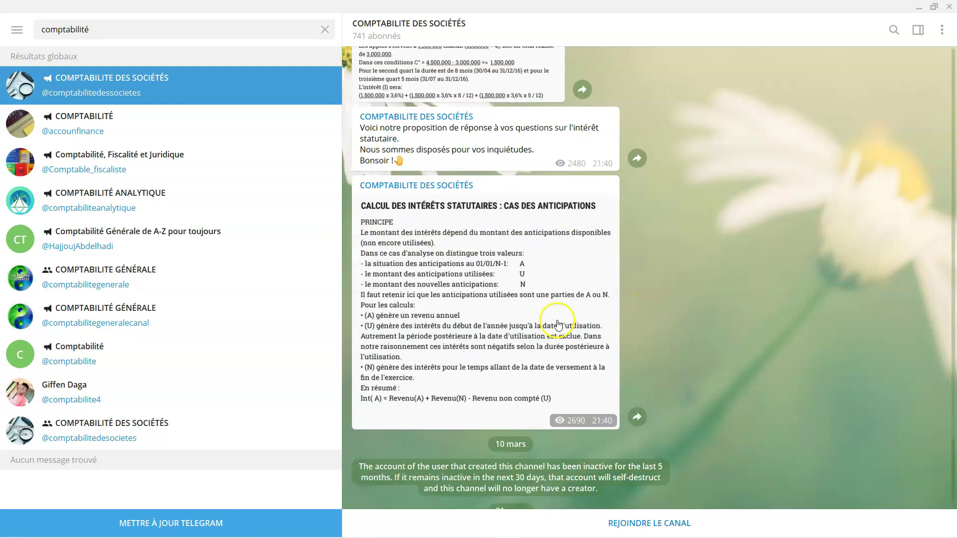
scroll(539, 315, up, 3)
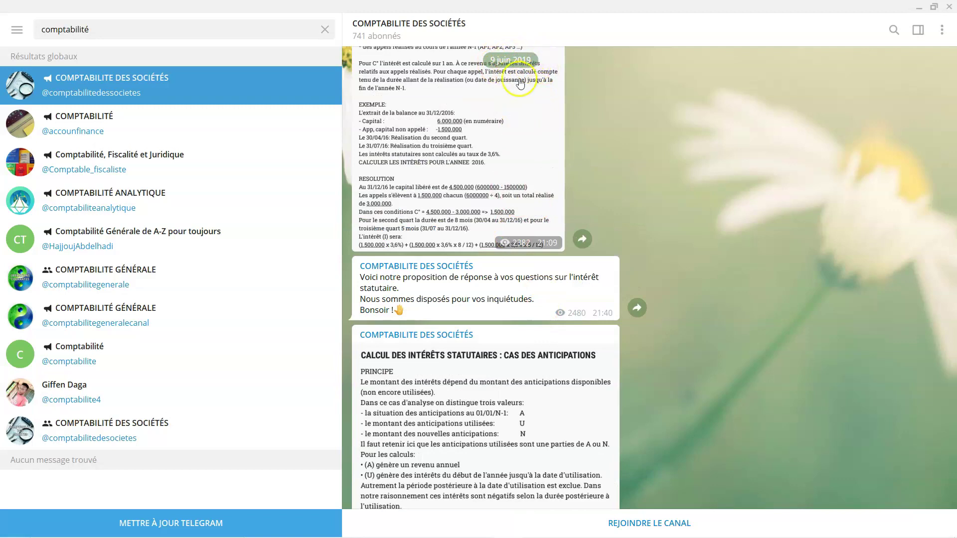
scroll(683, 244, down, 3)
scroll(684, 246, down, 1)
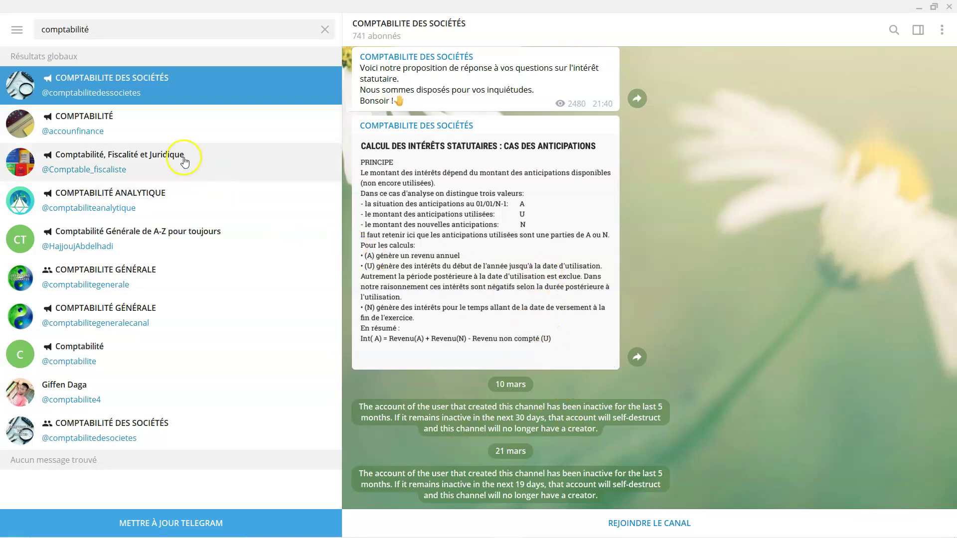
click(100, 119)
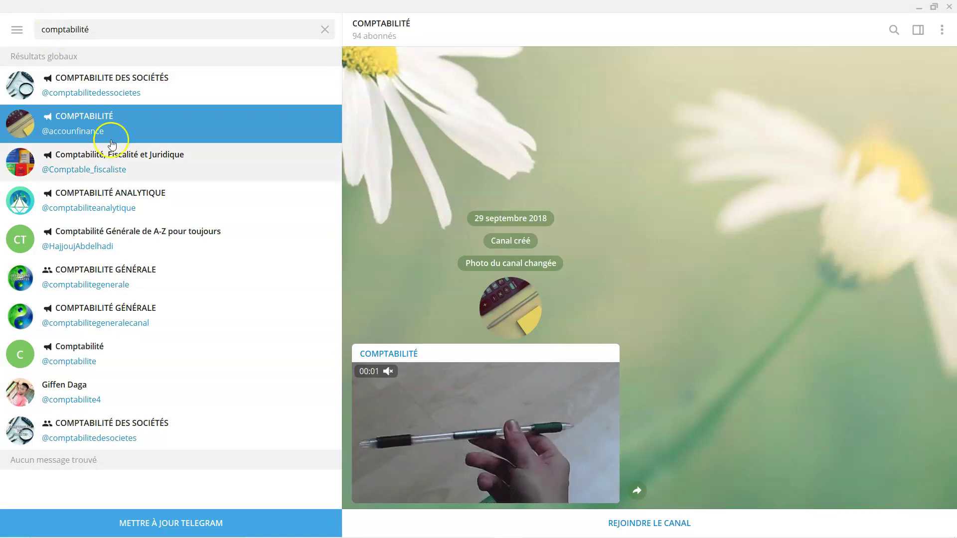
Try joining COMPTABILITE DES SOCIÉTÉS, then preview the COMPTABILITE GÉNÉRALE group (432 membres)
click(117, 86)
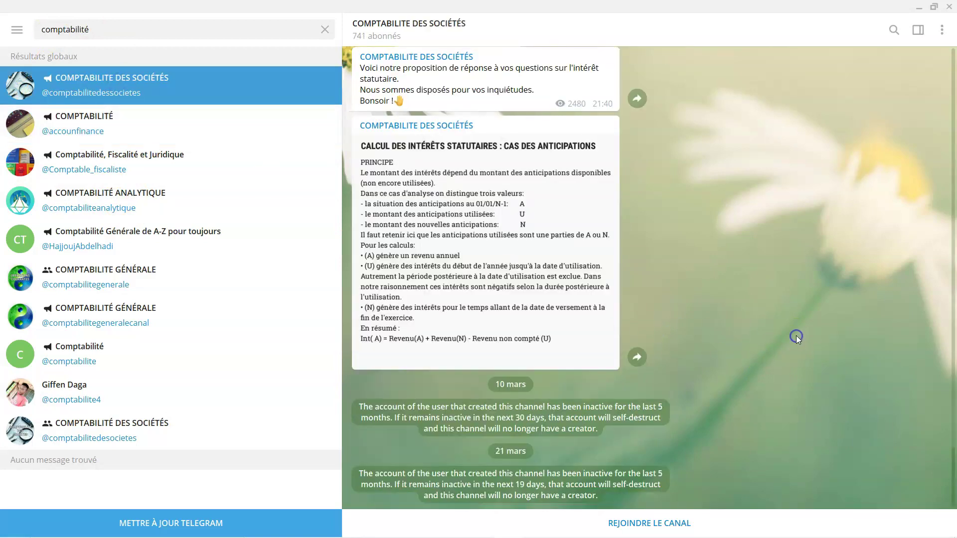
click(650, 525)
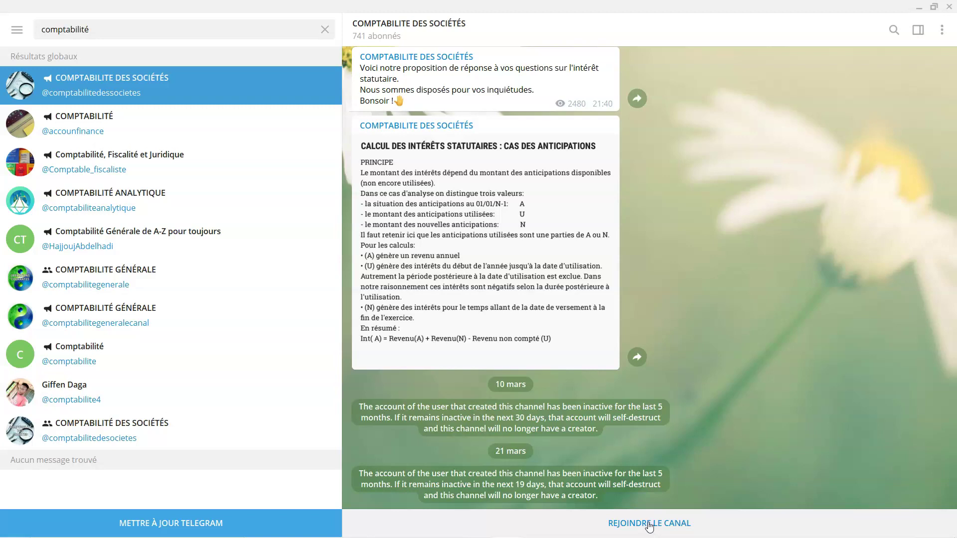
click(108, 282)
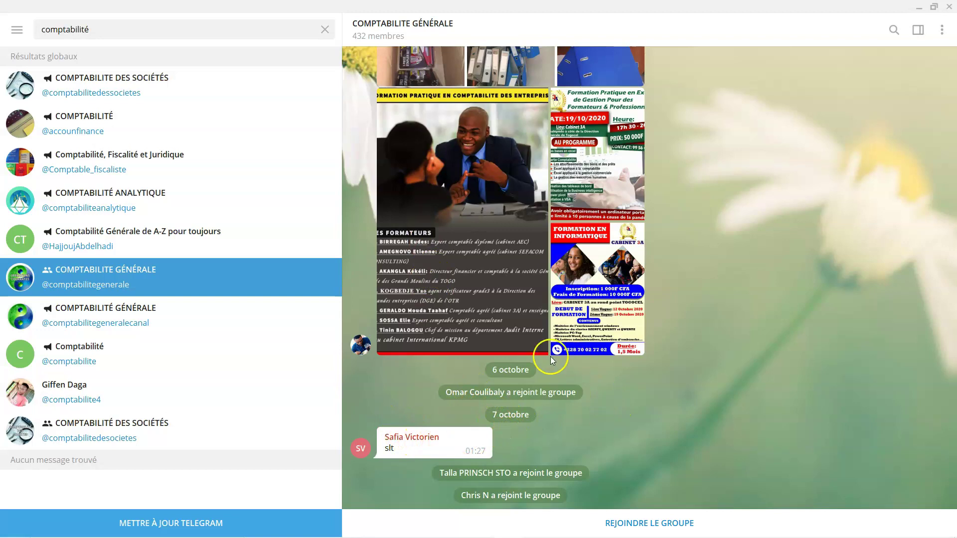
scroll(523, 363, up, 5)
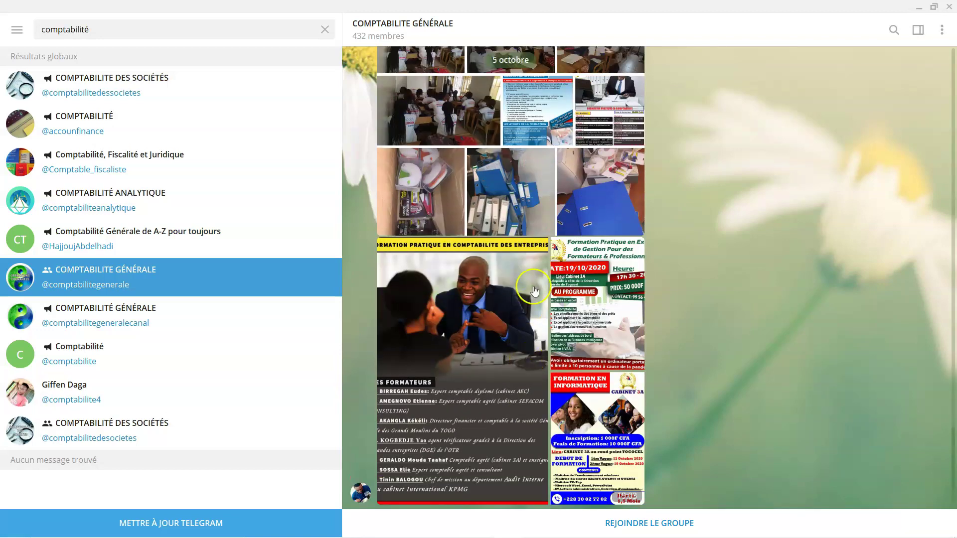
scroll(533, 292, up, 2)
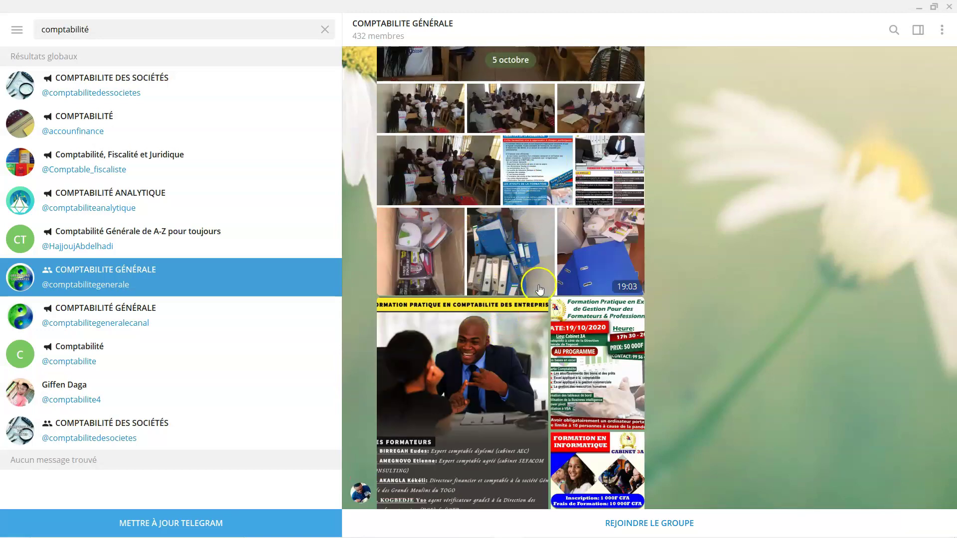
scroll(539, 288, down, 5)
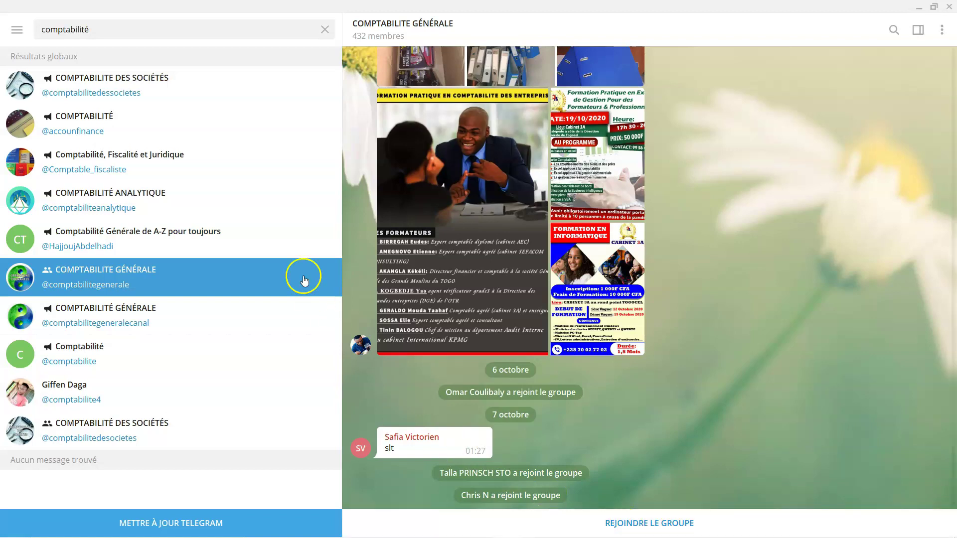
click(128, 30)
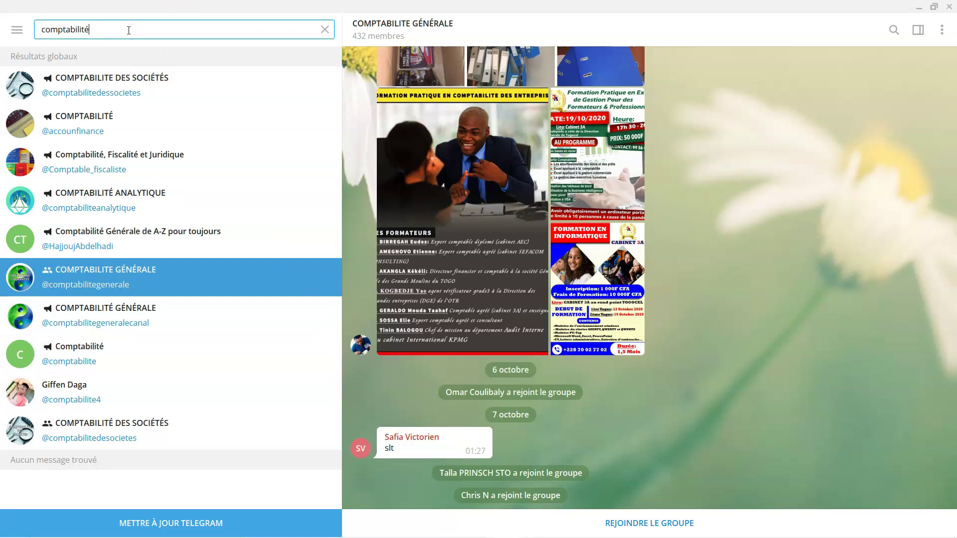
drag(128, 30, 58, 26)
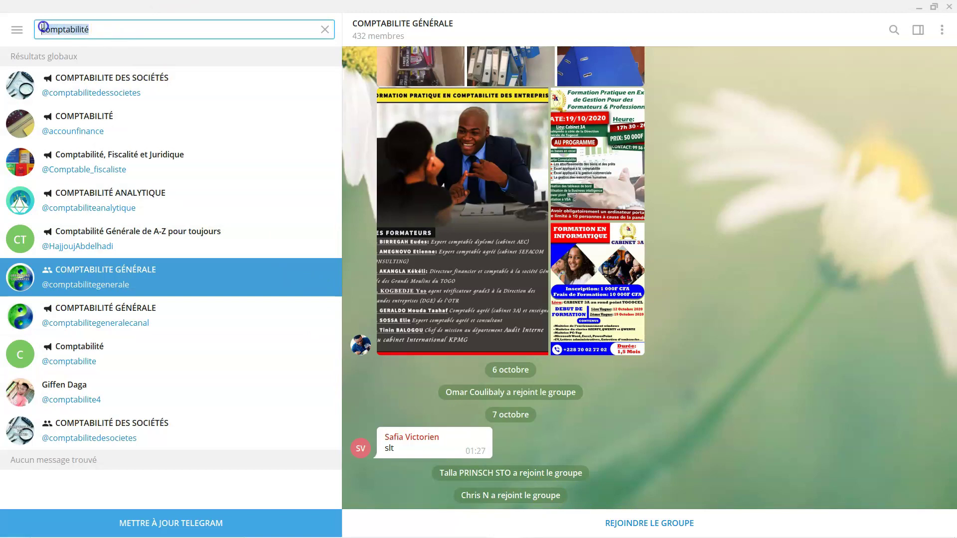